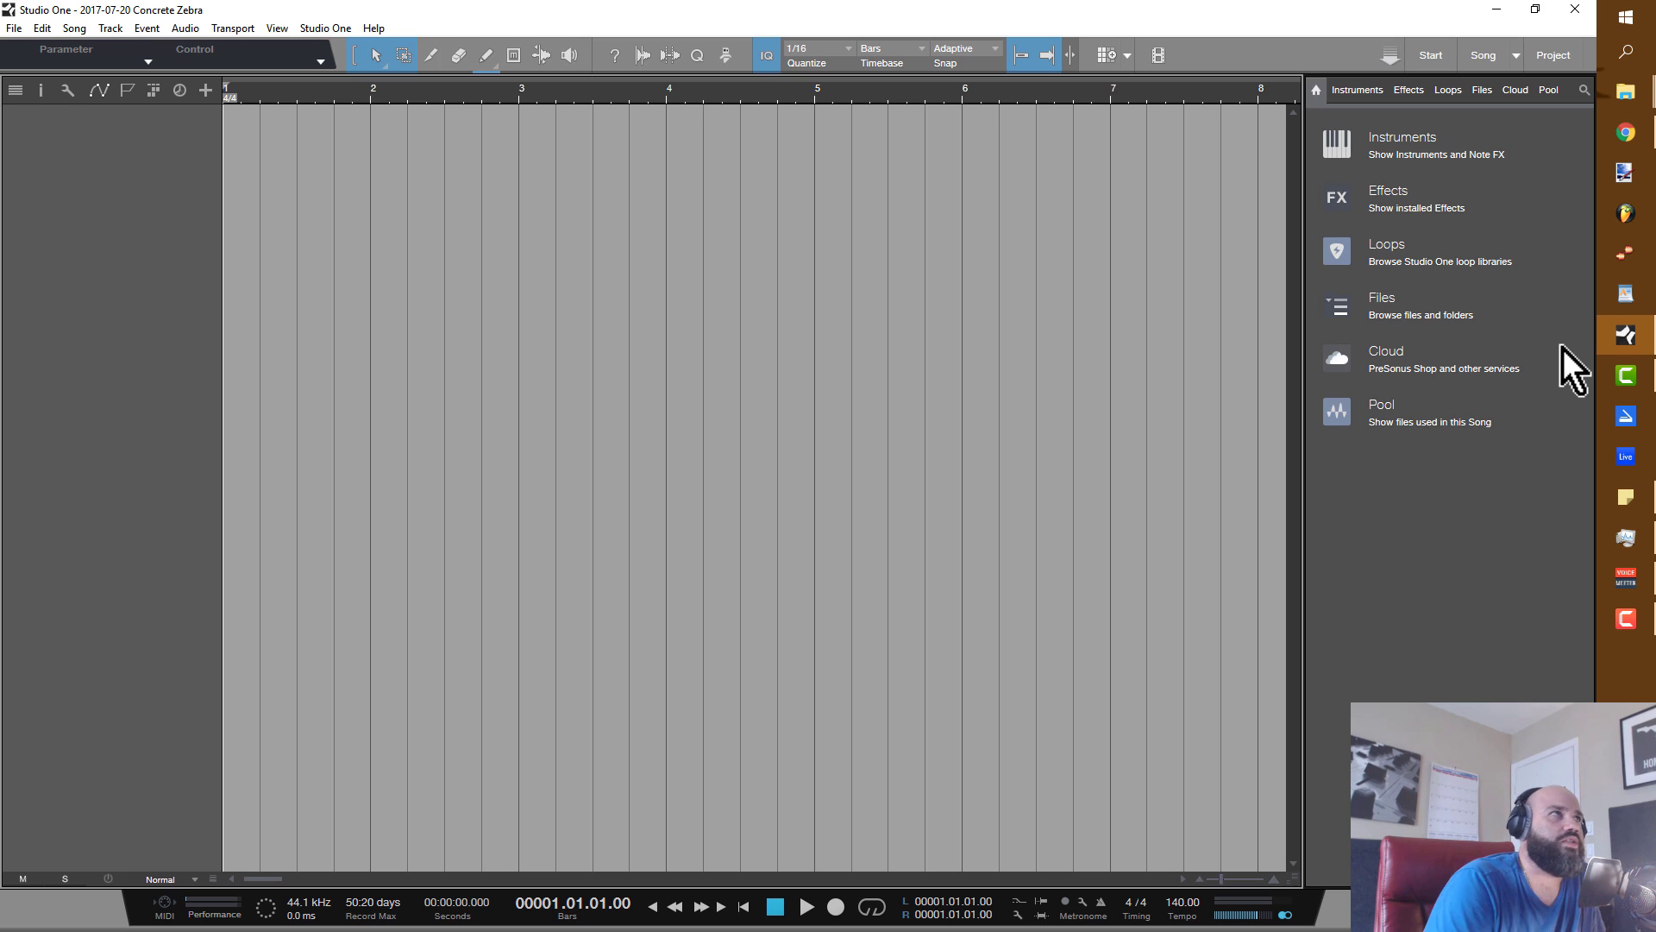
Add two new instrument tracks to the song.
{"action": "right_click", "coordinate": [199, 169]}
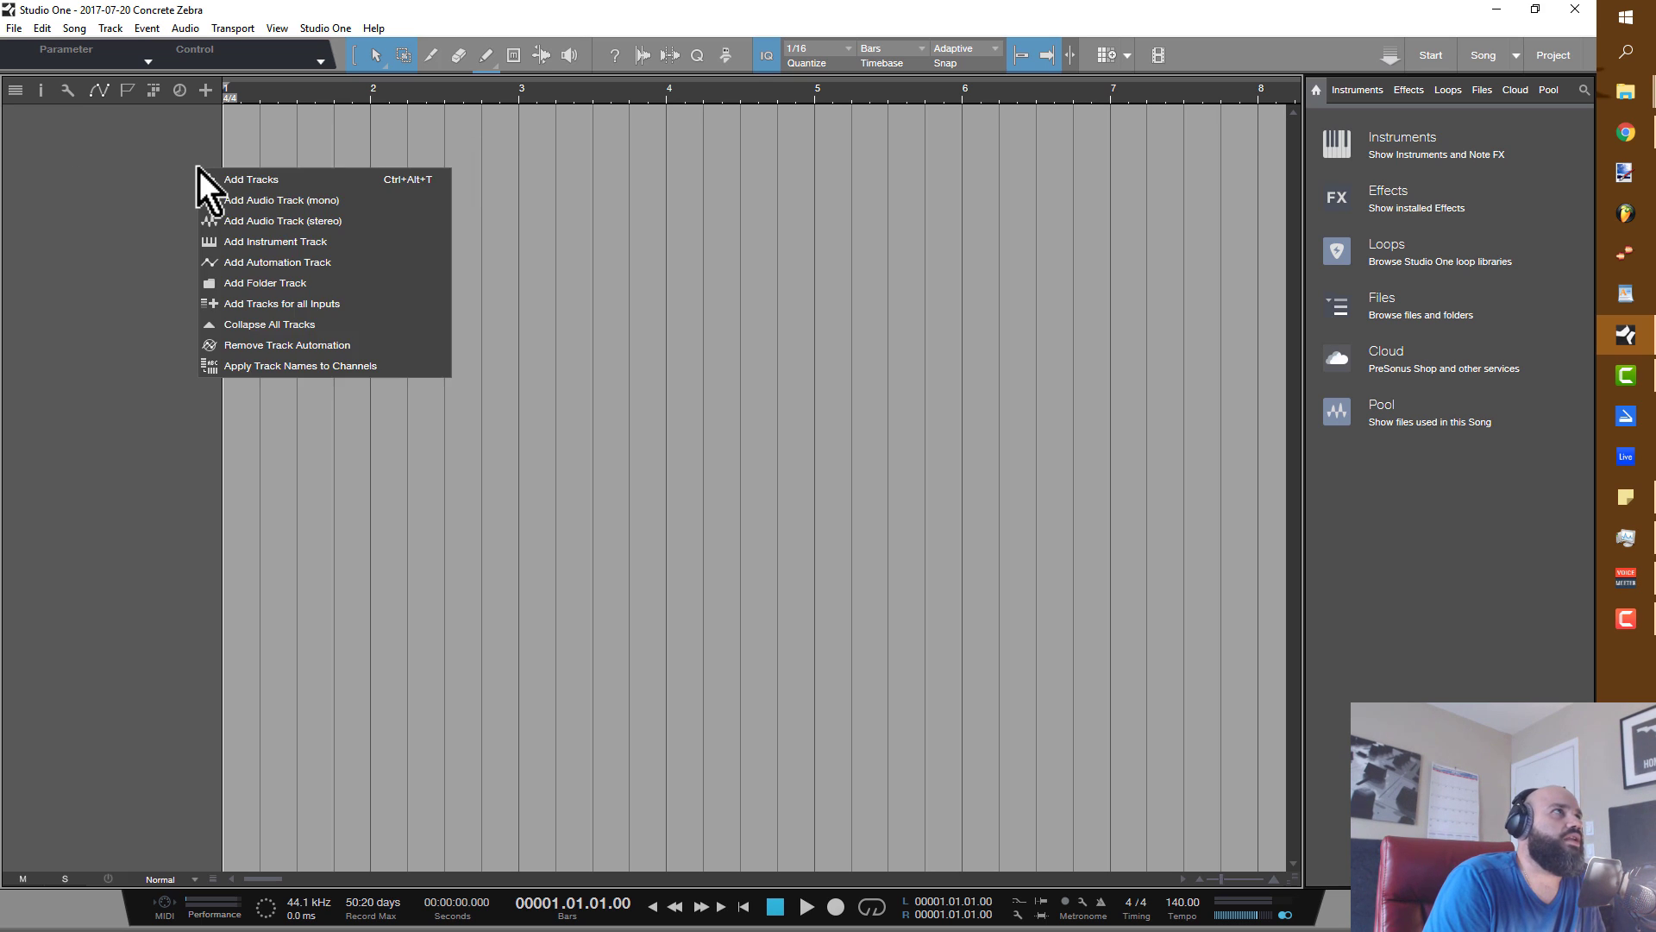
{"action": "left_click", "coordinate": [251, 183]}
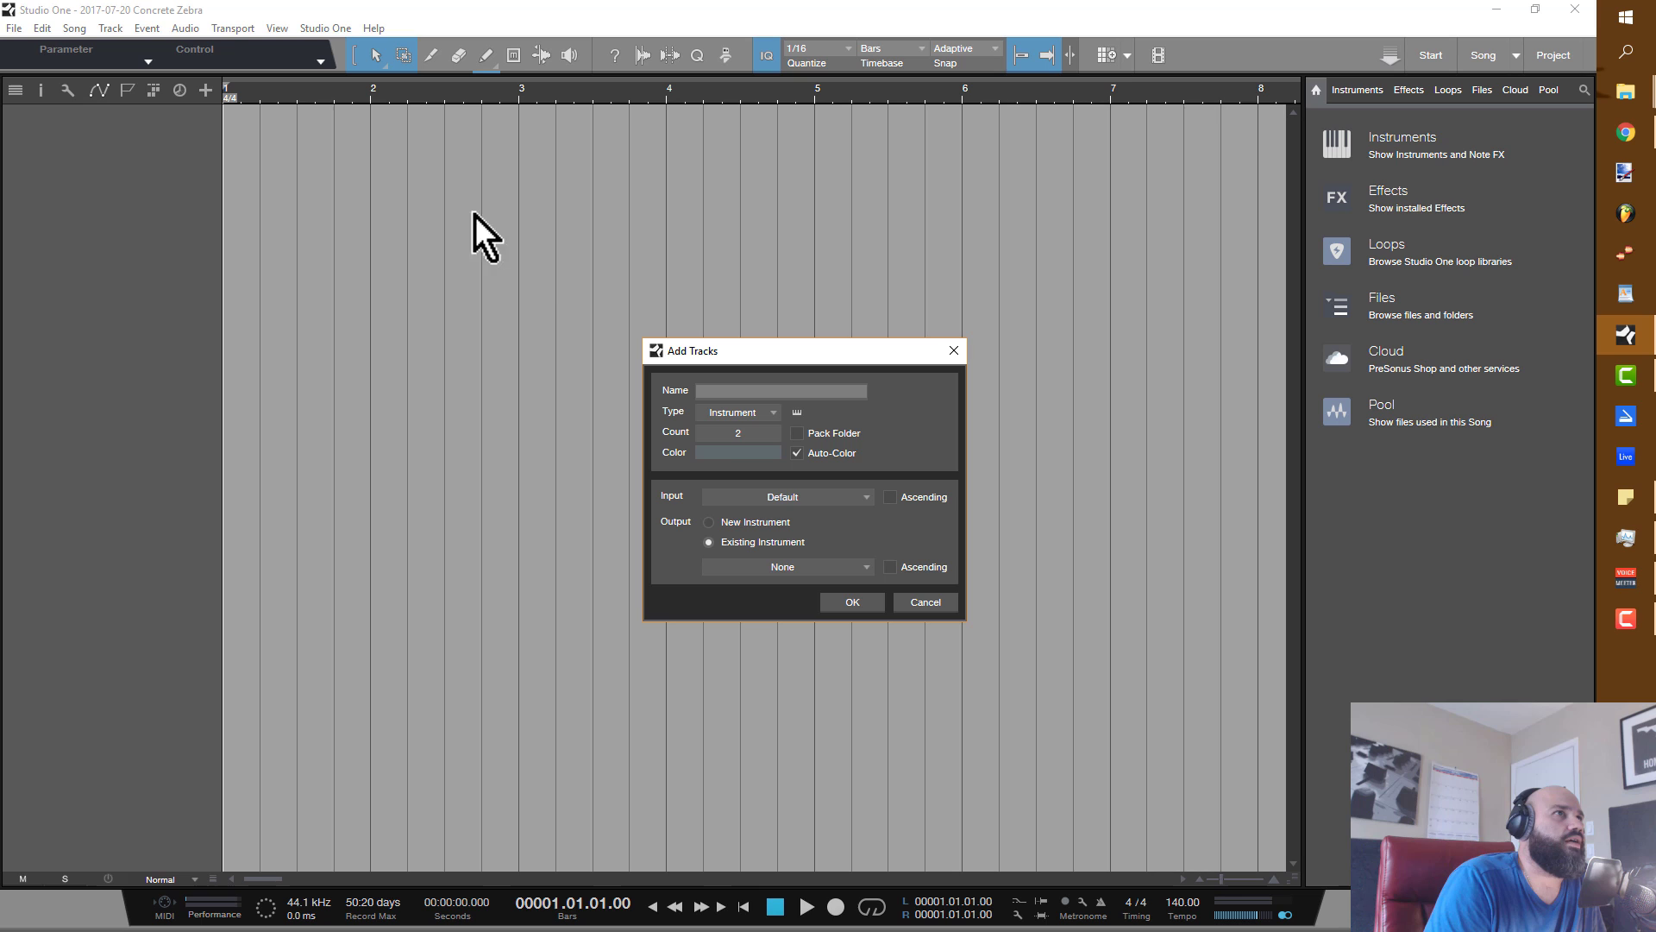
{"action": "left_click", "coordinate": [854, 602]}
Create a one-bar part on Track 1 with three C3 notes, stretching the third long, and select them.
{"action": "double_click", "coordinate": [238, 130]}
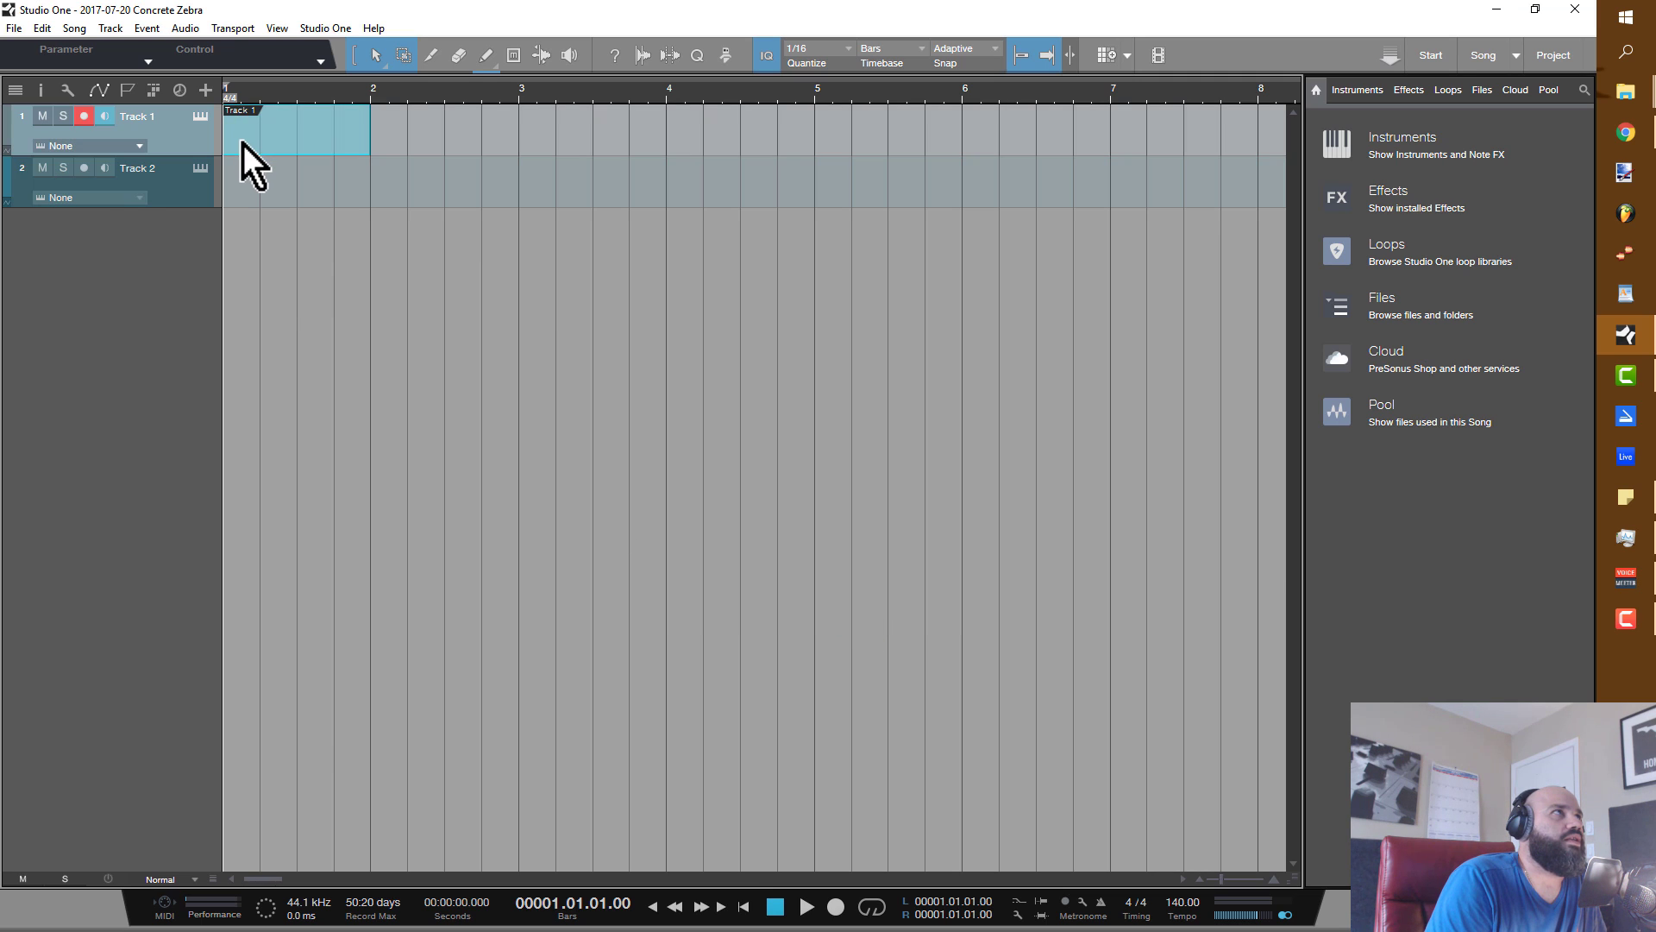
{"action": "double_click", "coordinate": [242, 143]}
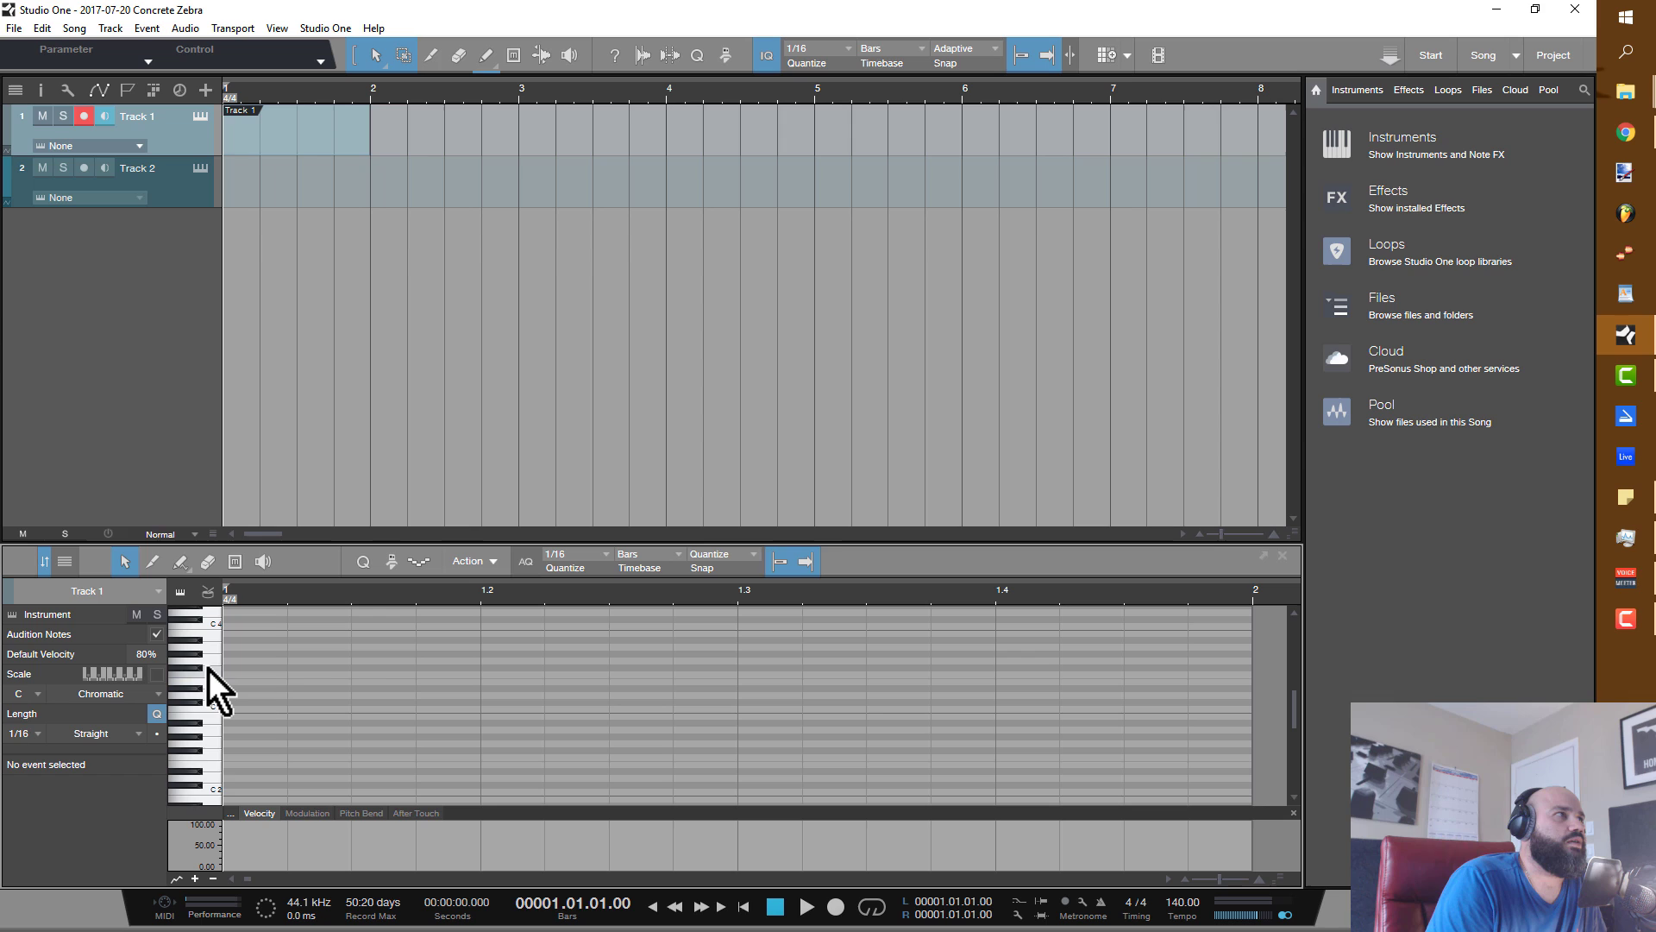
{"action": "double_click", "coordinate": [231, 711]}
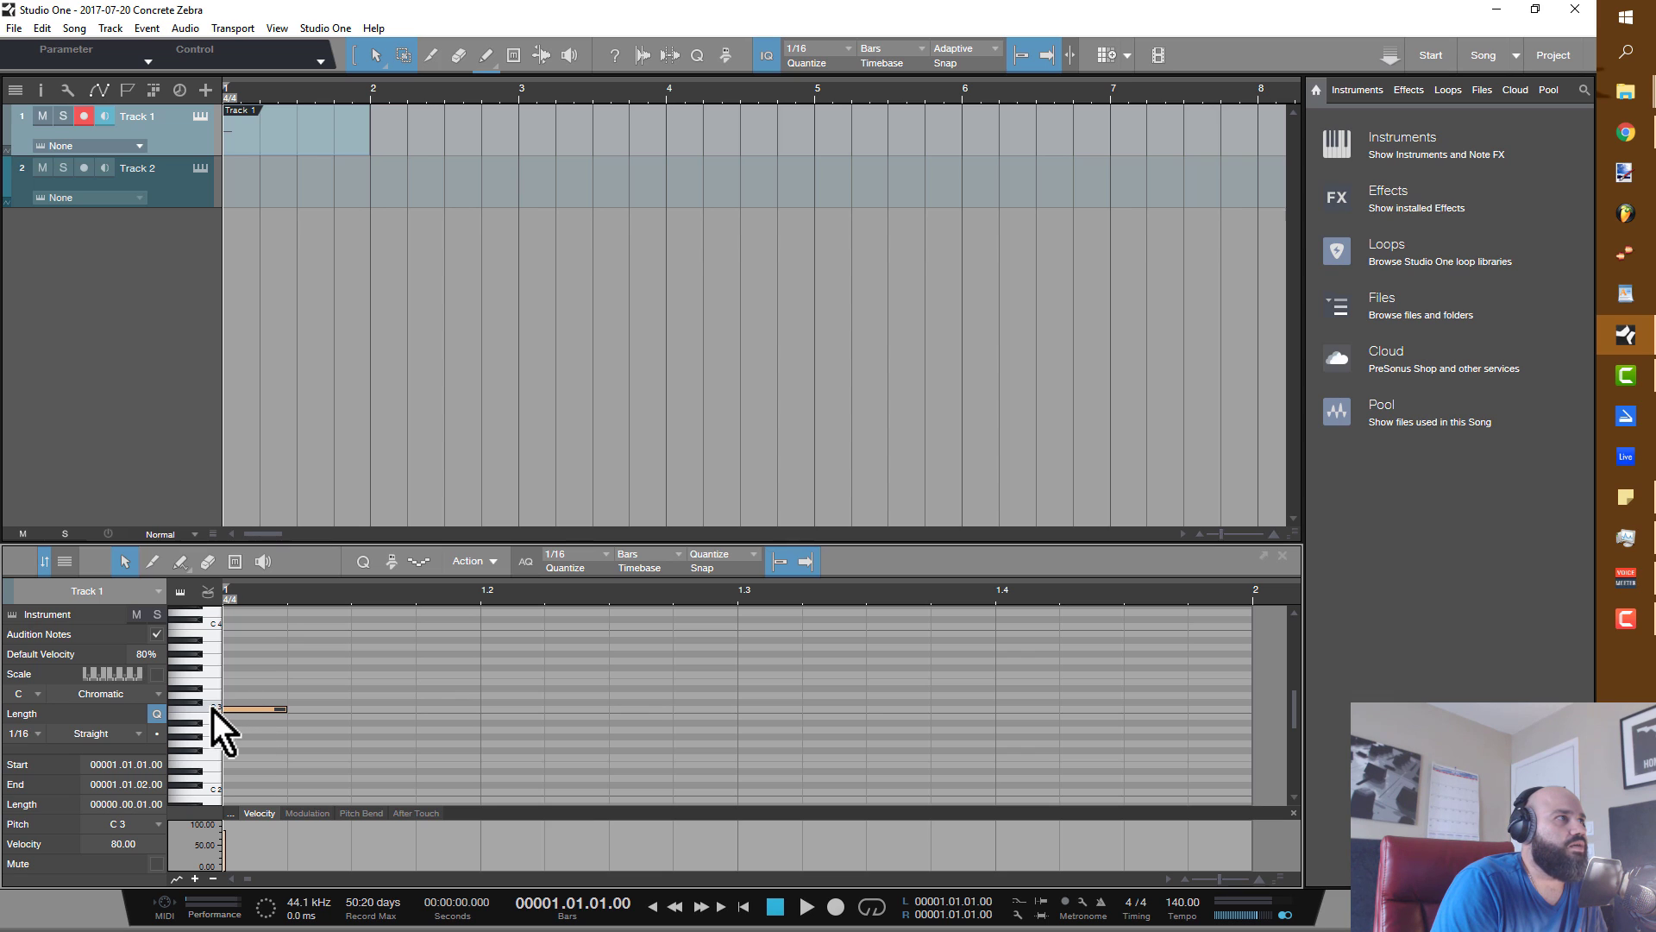
{"action": "double_click", "coordinate": [420, 710]}
{"action": "double_click", "coordinate": [616, 710]}
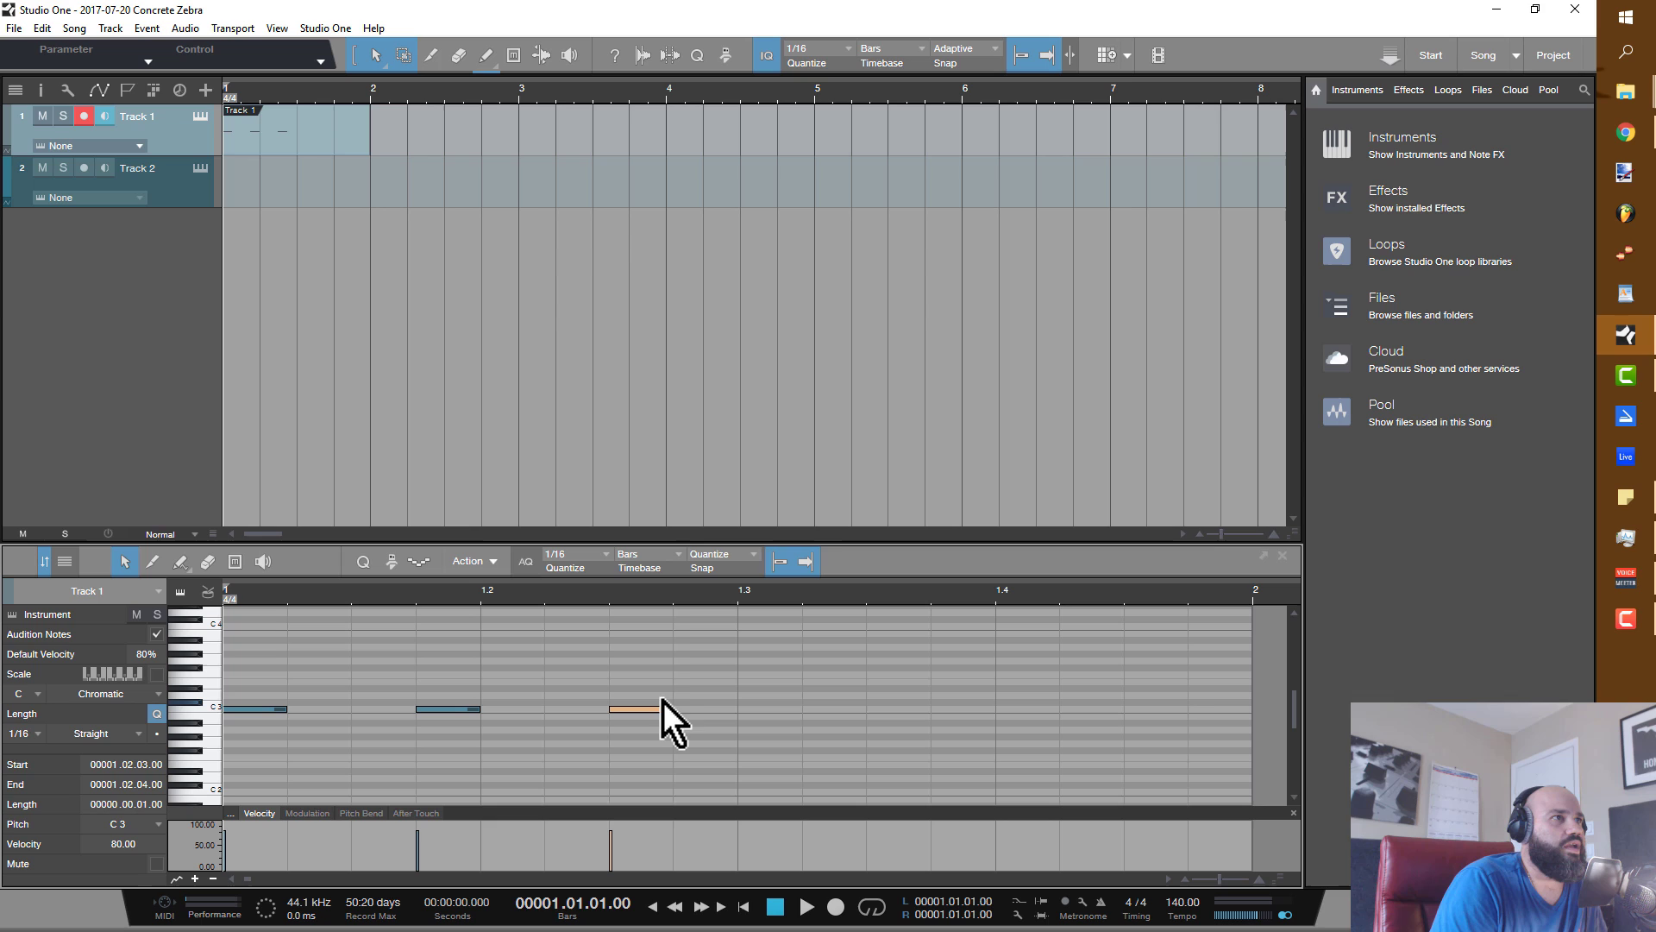
{"action": "left_click_drag", "start_coordinate": [670, 715], "coordinate": [1146, 714]}
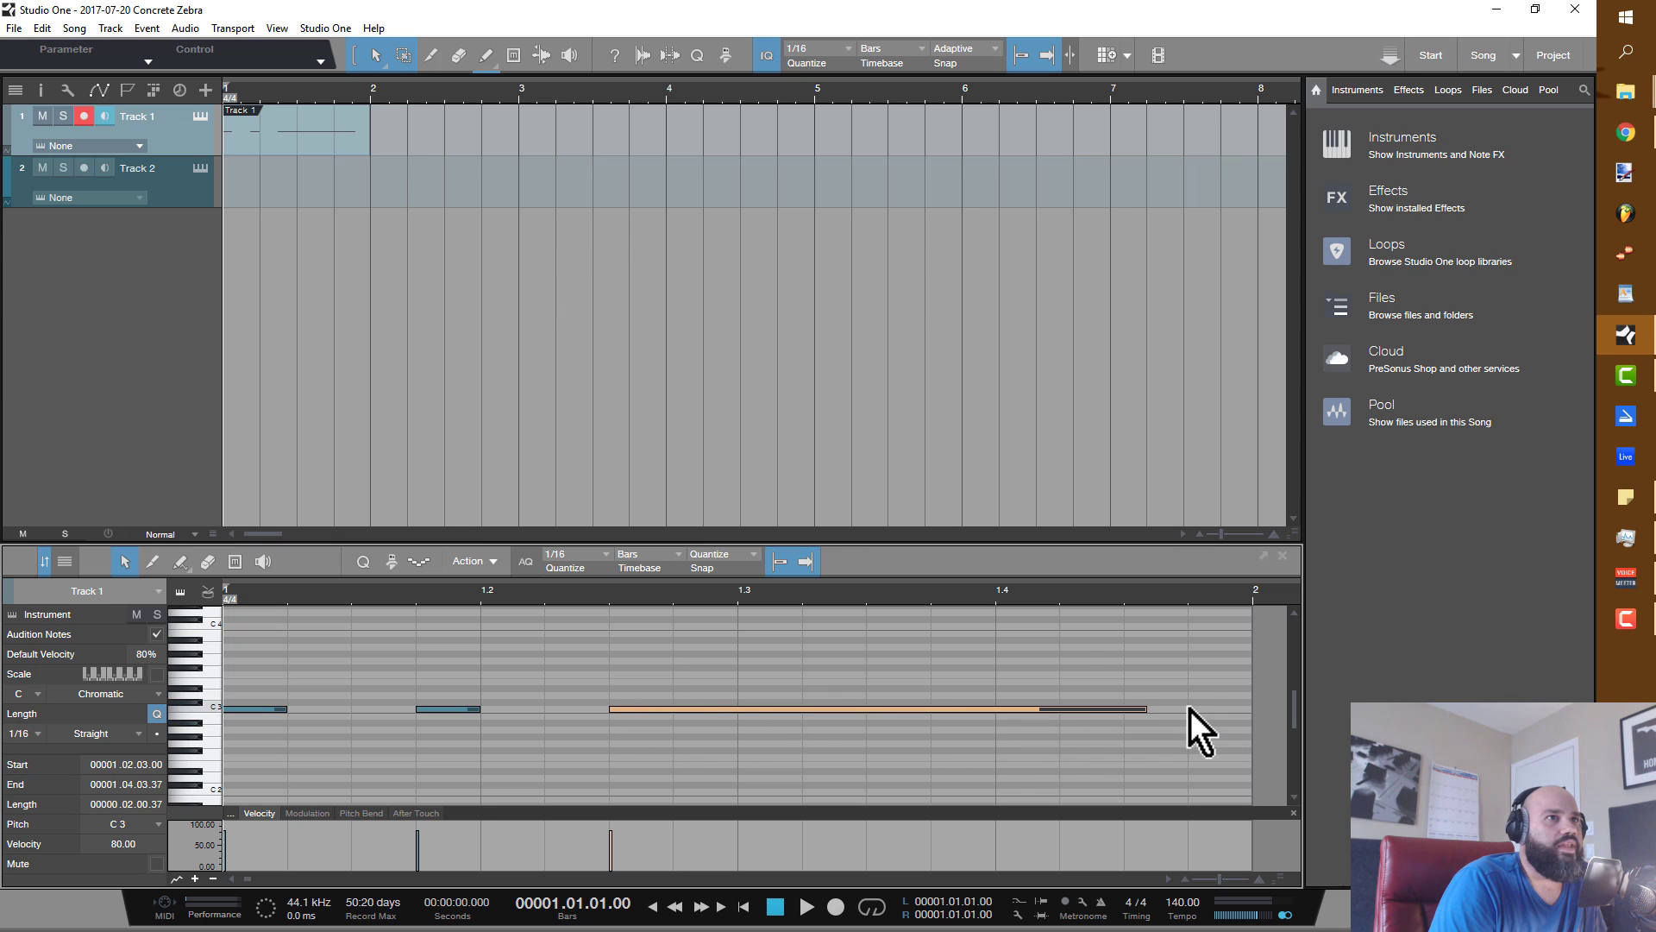
{"action": "left_click_drag", "start_coordinate": [1162, 749], "coordinate": [221, 681]}
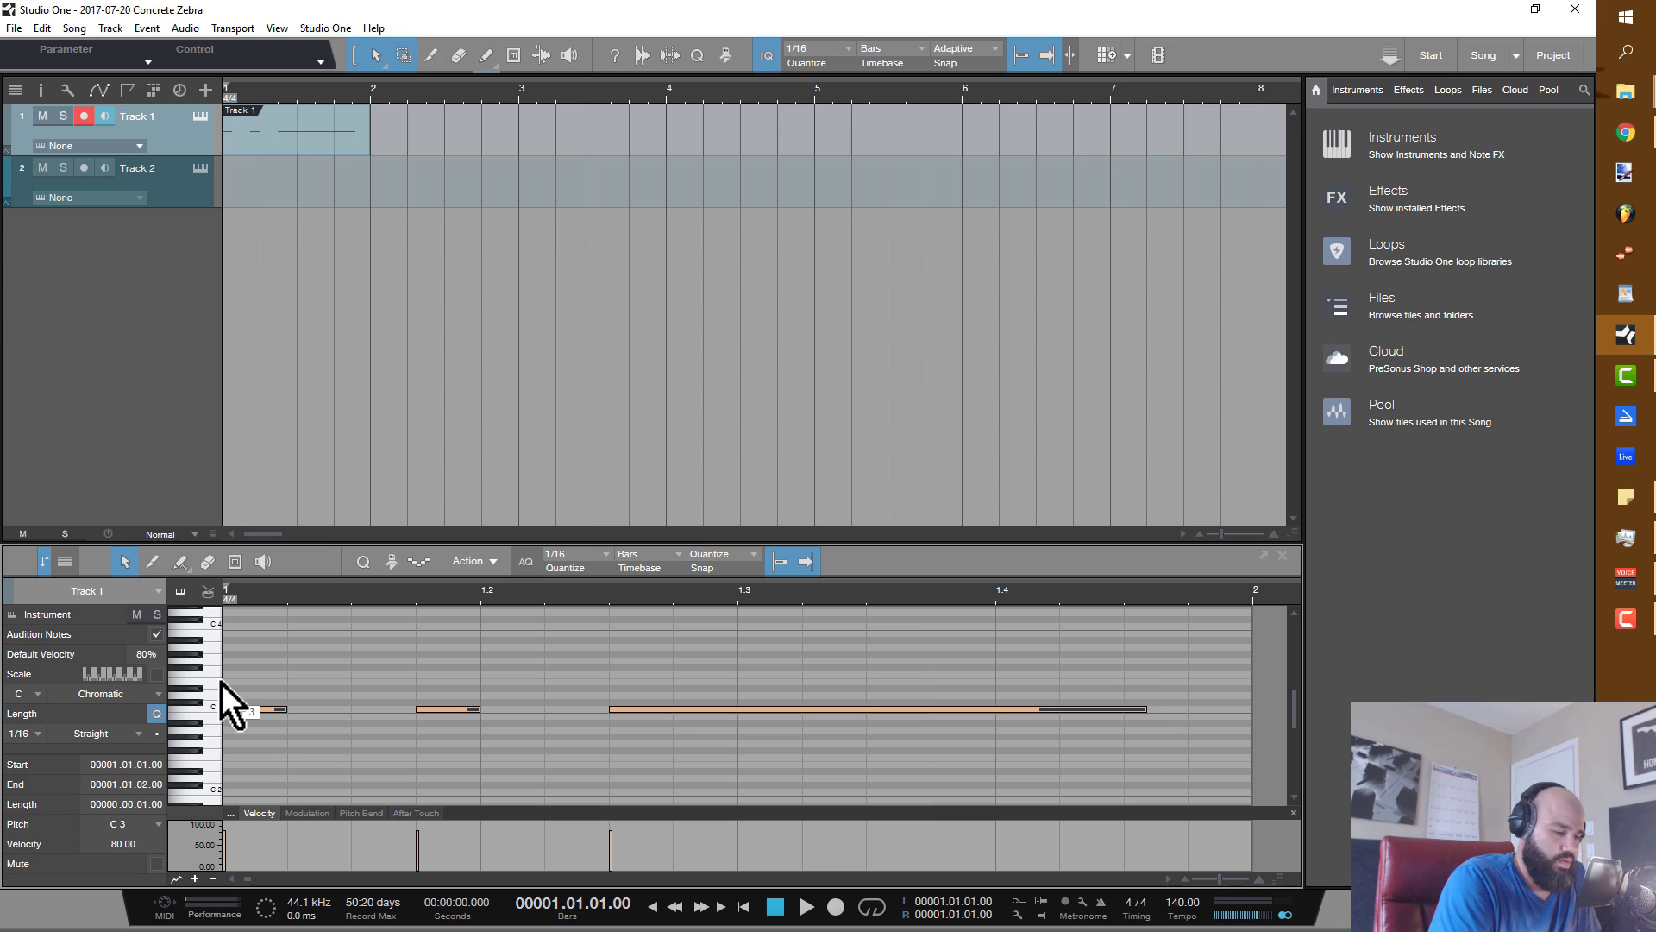
Delete the three selected C3 notes from Track 1's part.
{"action": "key", "text": "Delete"}
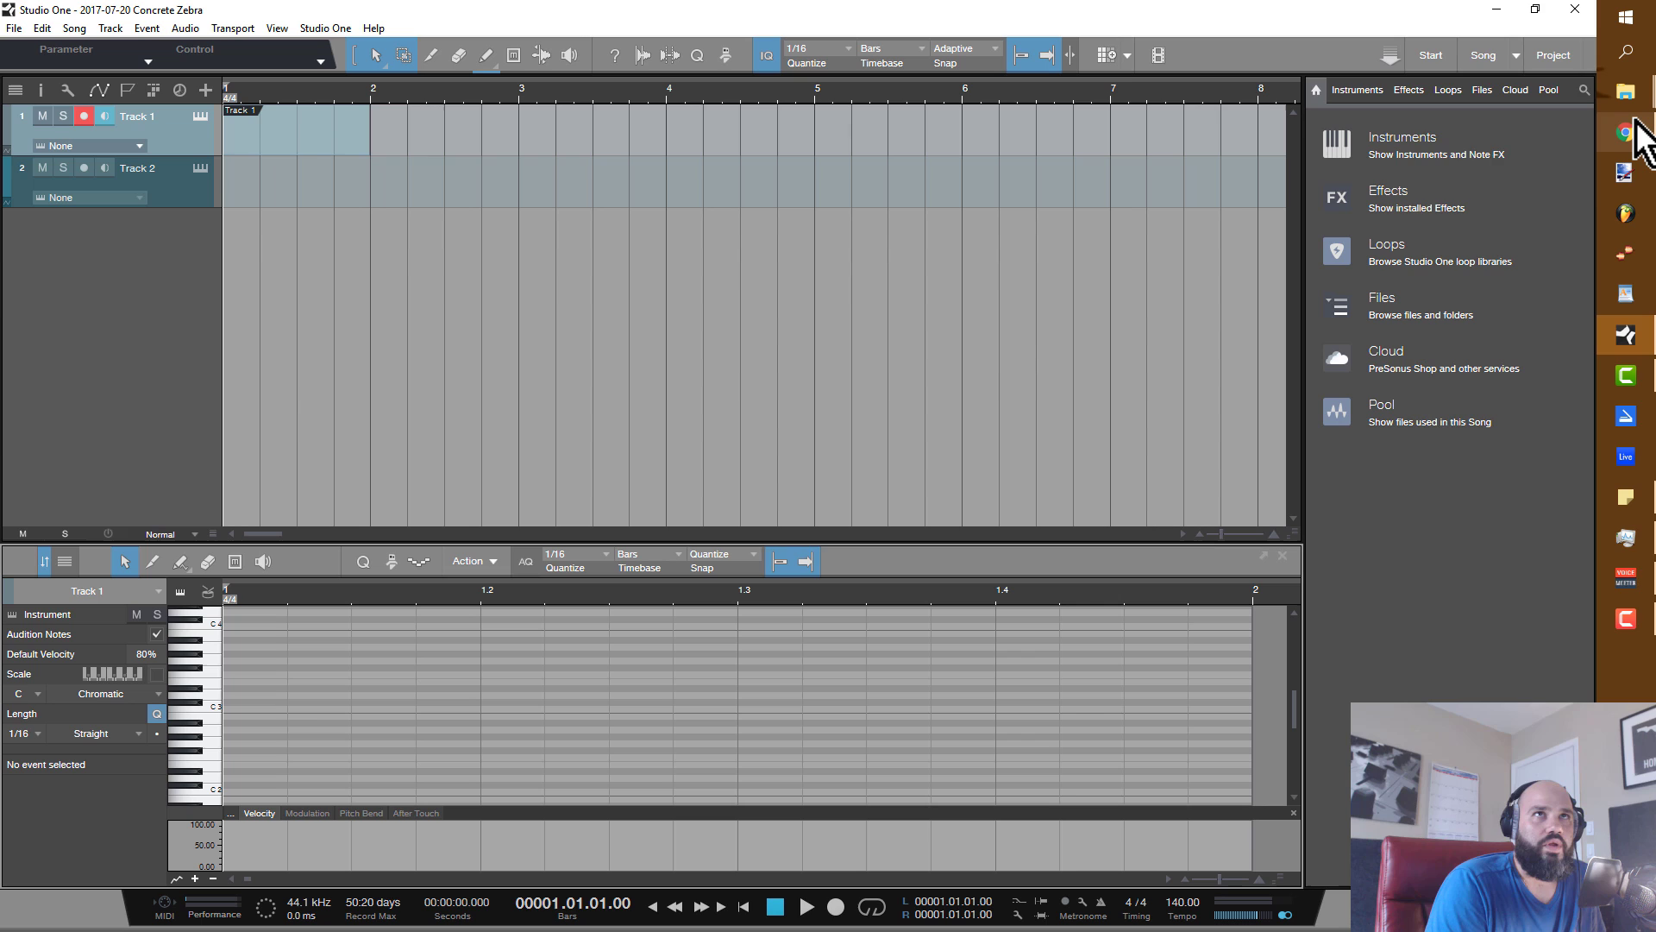
Switch to the File Explorer window showing the Drums > A MIDI FOLDER files.
{"action": "mouse_move", "coordinate": [1610, 86]}
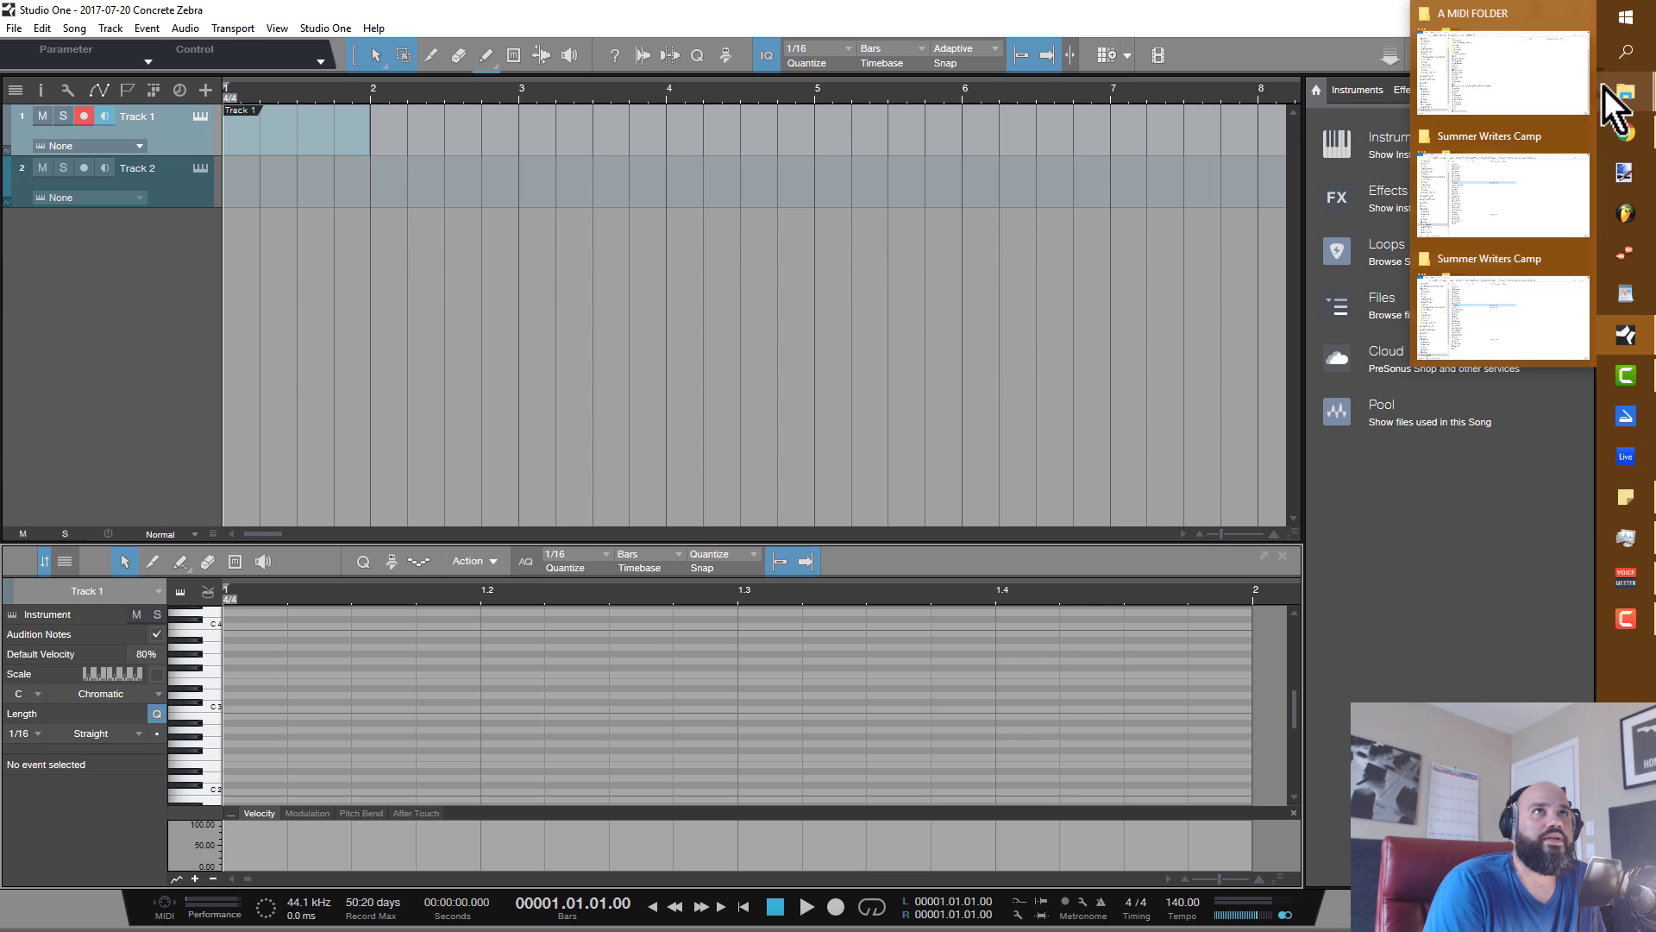
{"action": "left_click", "coordinate": [1519, 100]}
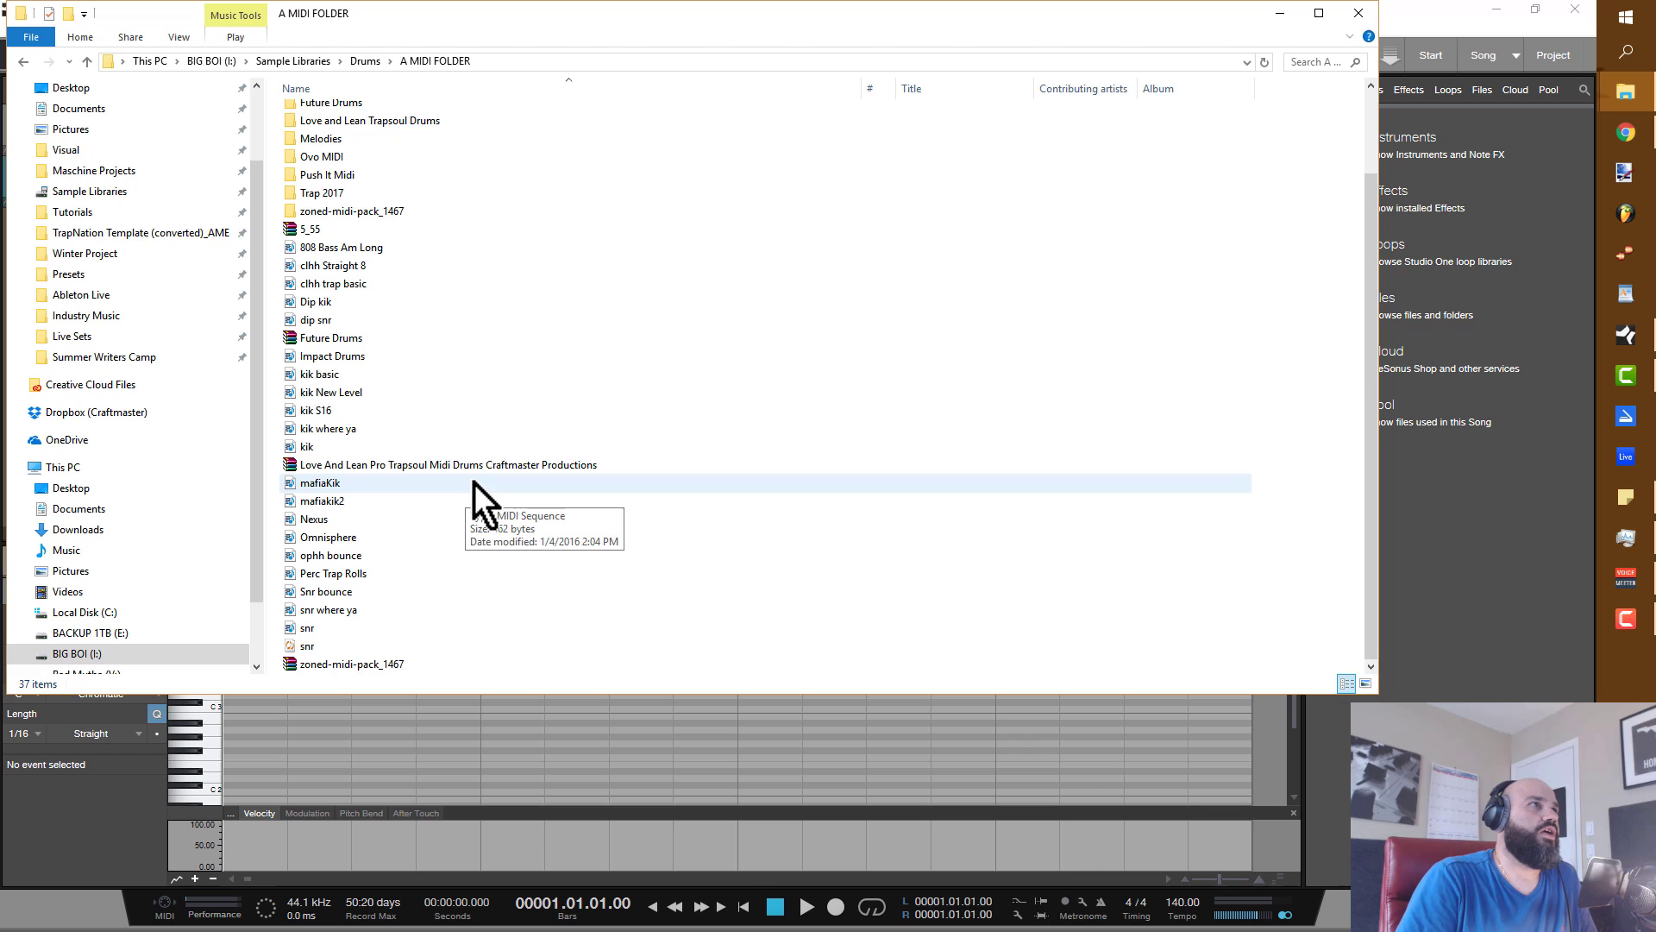
Extract the Love And Lean Pro Trapsoul Midi Drums archive to its suggested same-named folder.
{"action": "right_click", "coordinate": [346, 464]}
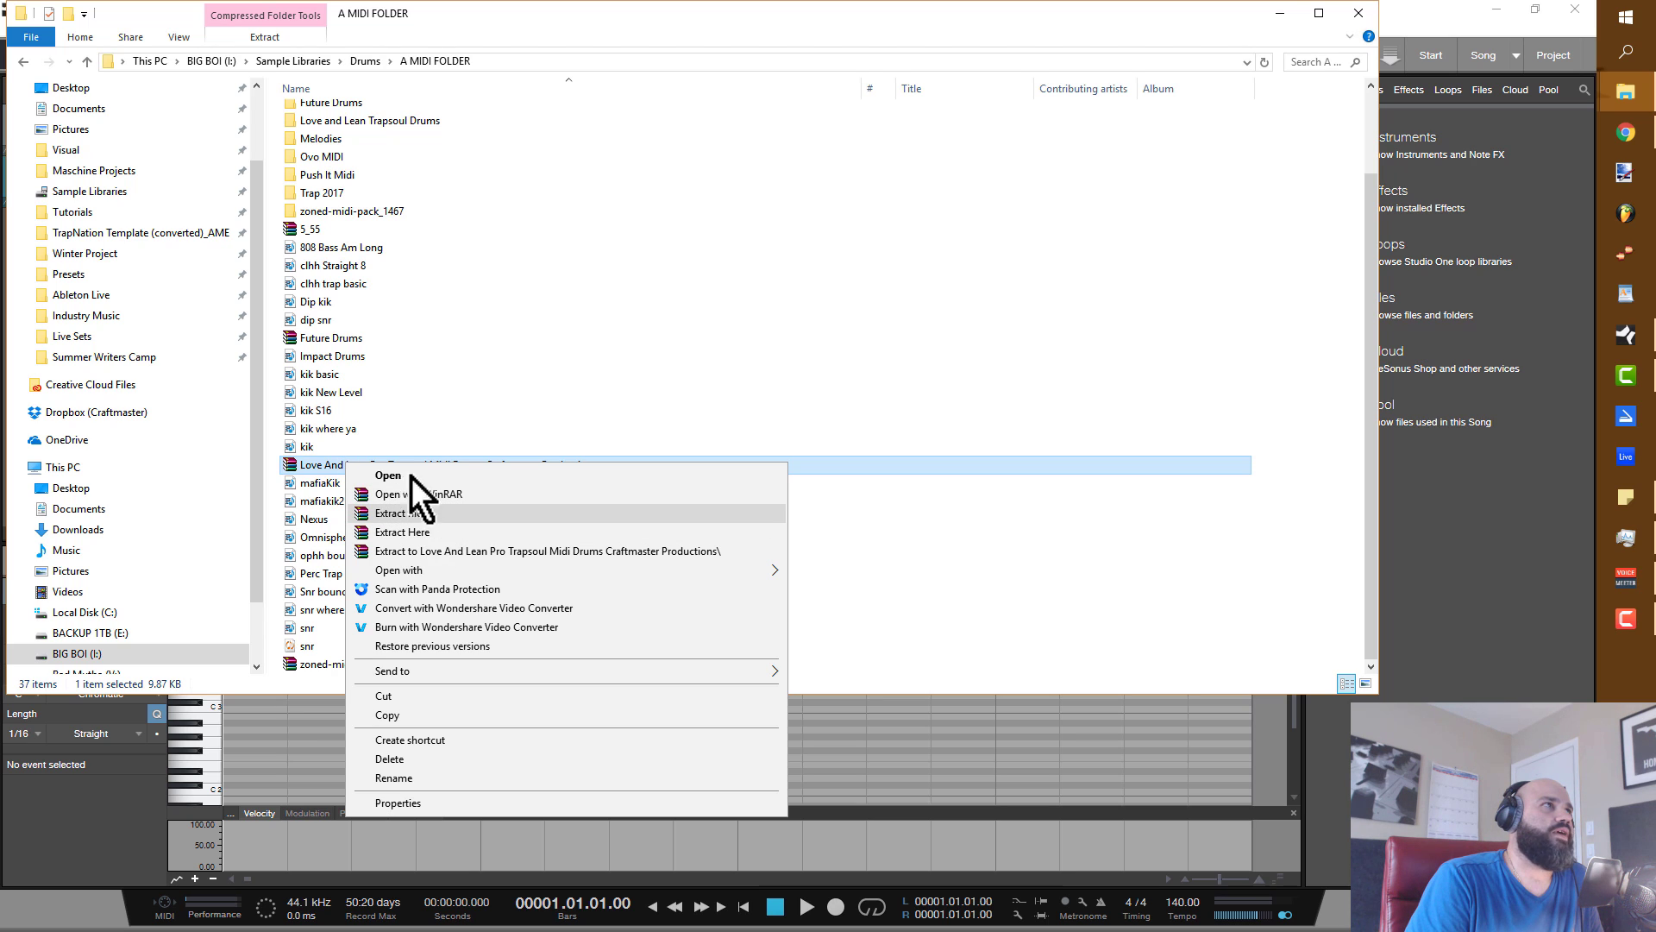
{"action": "left_click", "coordinate": [400, 515]}
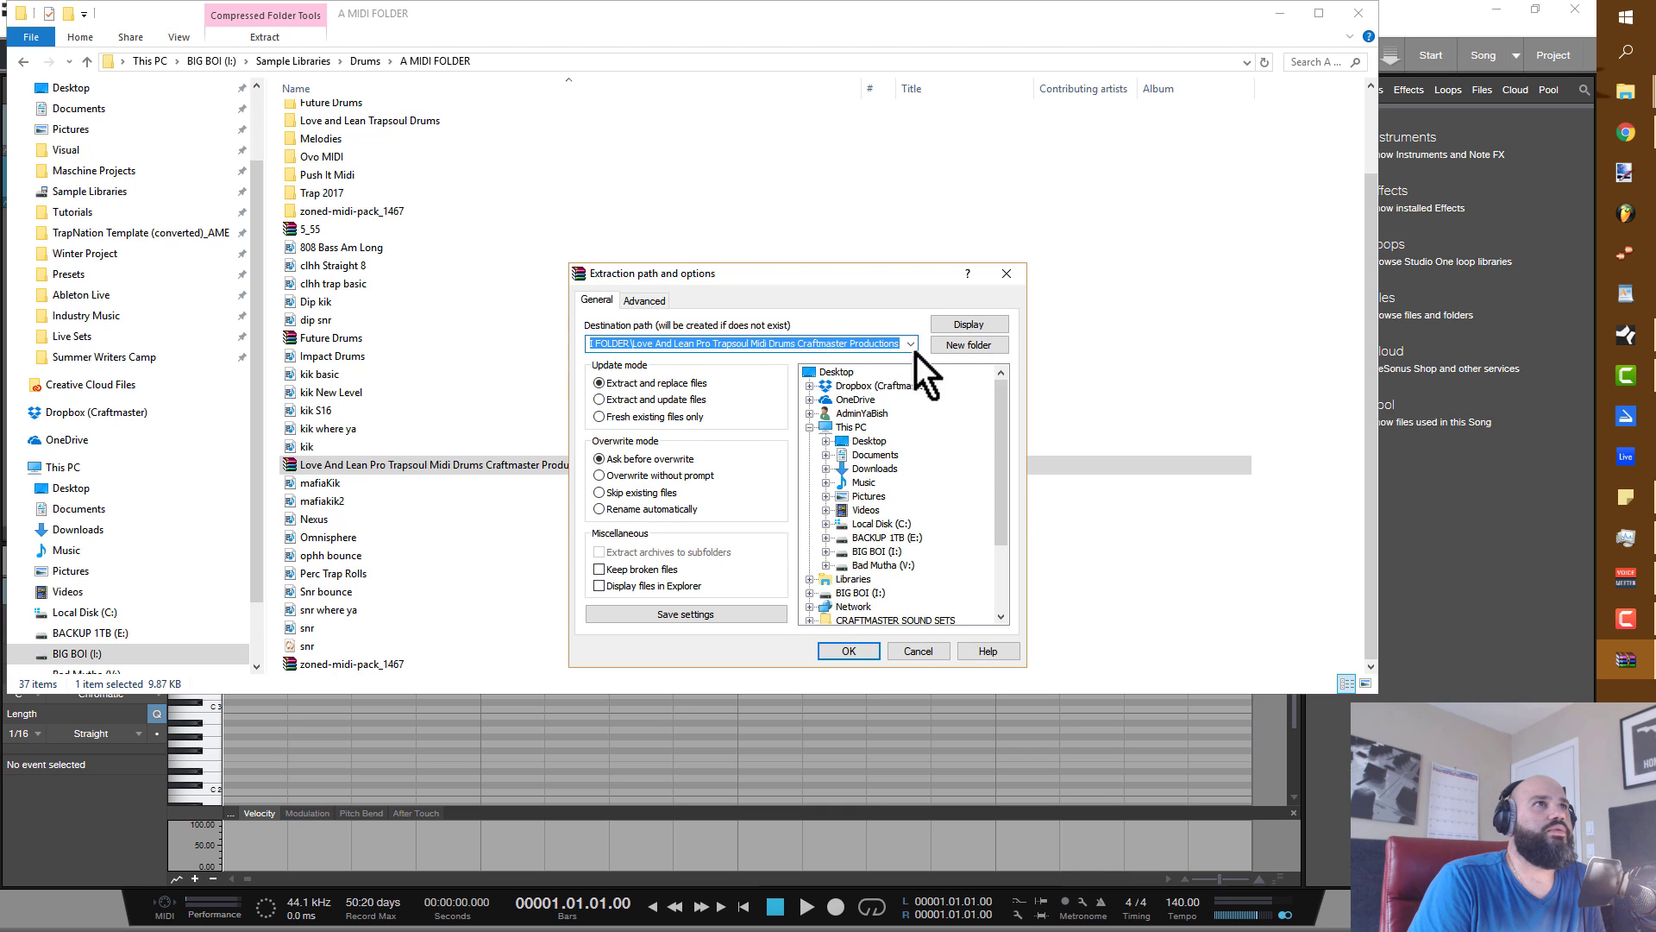
{"action": "left_click", "coordinate": [863, 649]}
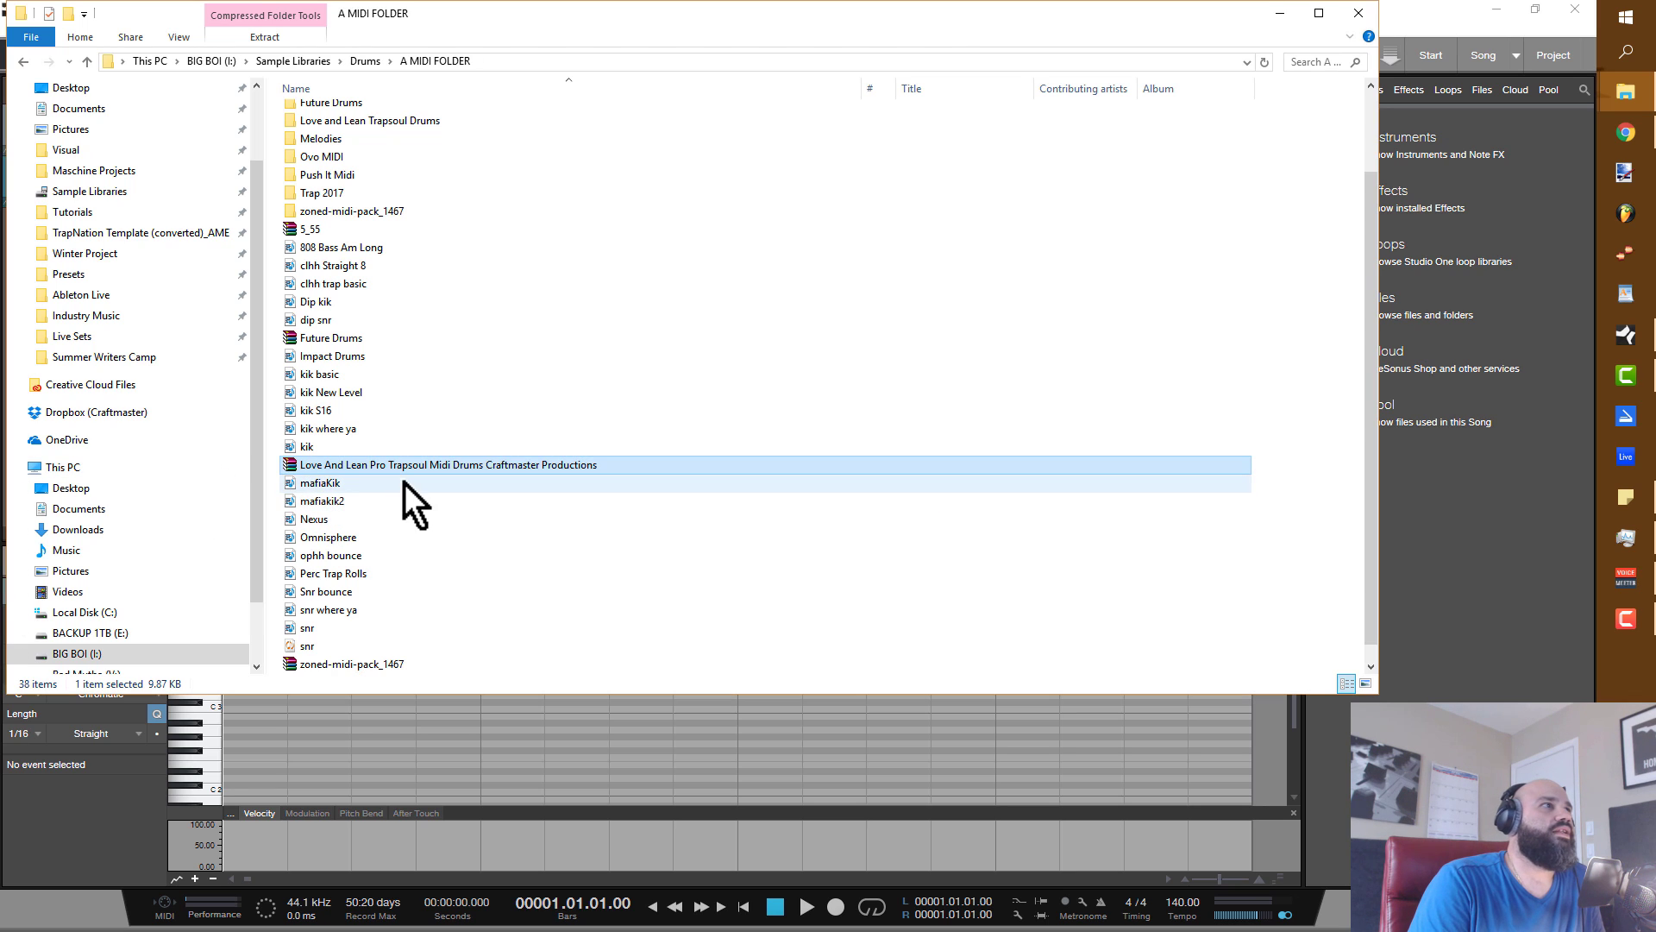
Open the extracted folder down to Trapsoul Drums > Lot to Learn 168.
{"action": "scroll", "coordinate": [401, 770], "scroll_direction": "down", "scroll_amount": 3}
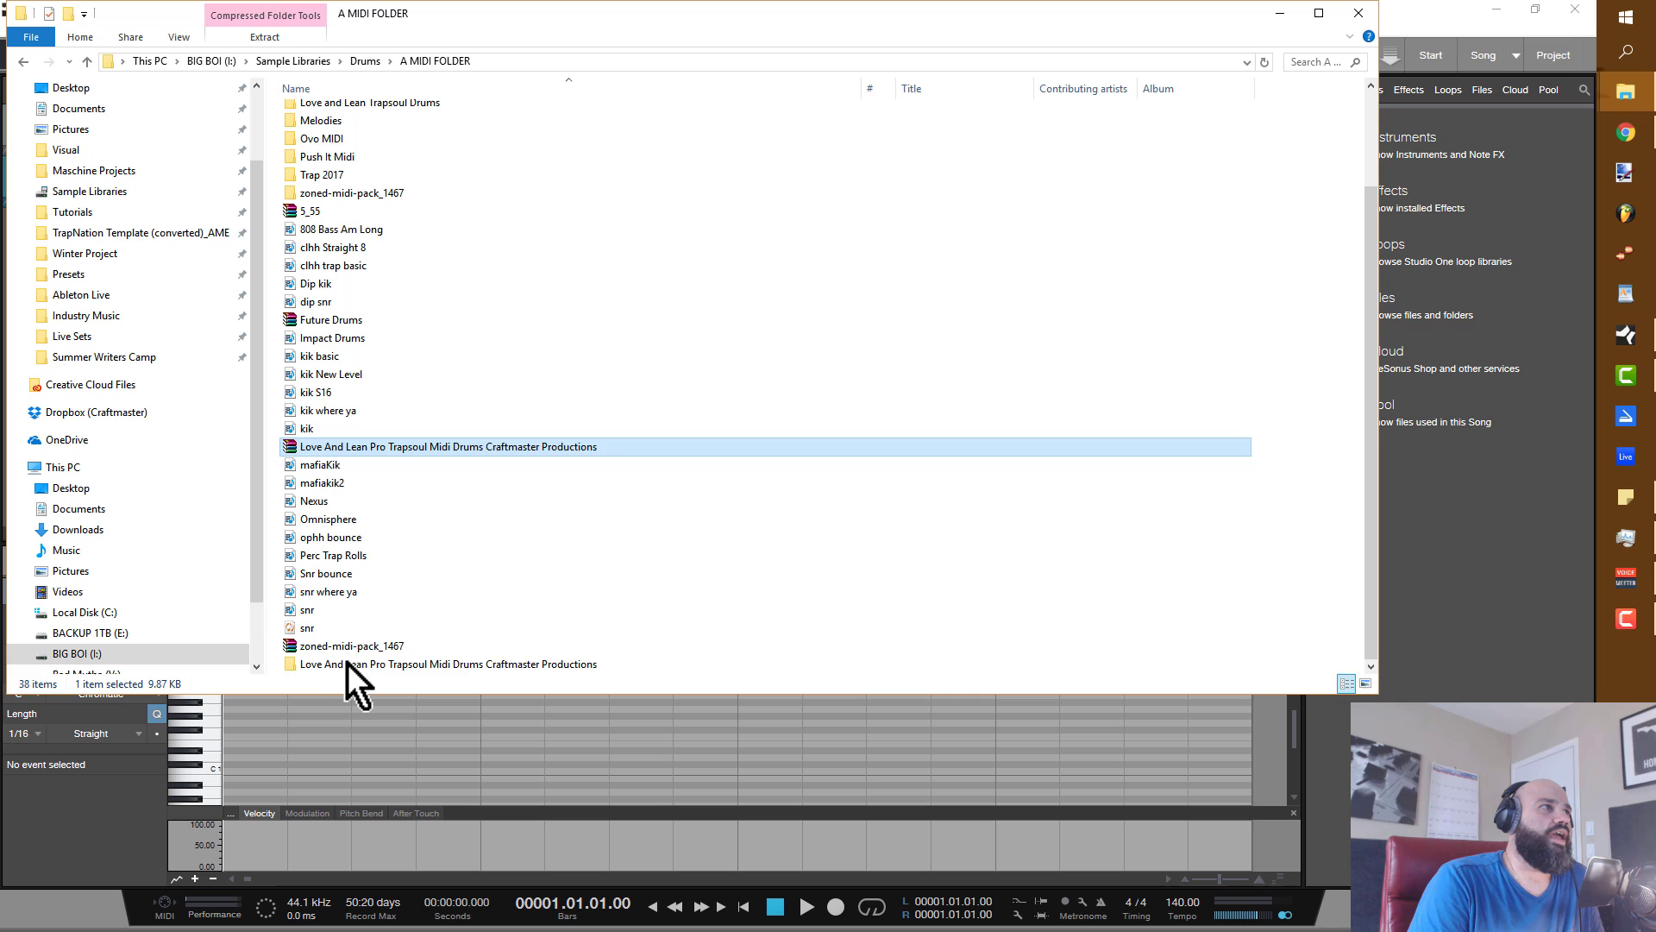
{"action": "double_click", "coordinate": [403, 666]}
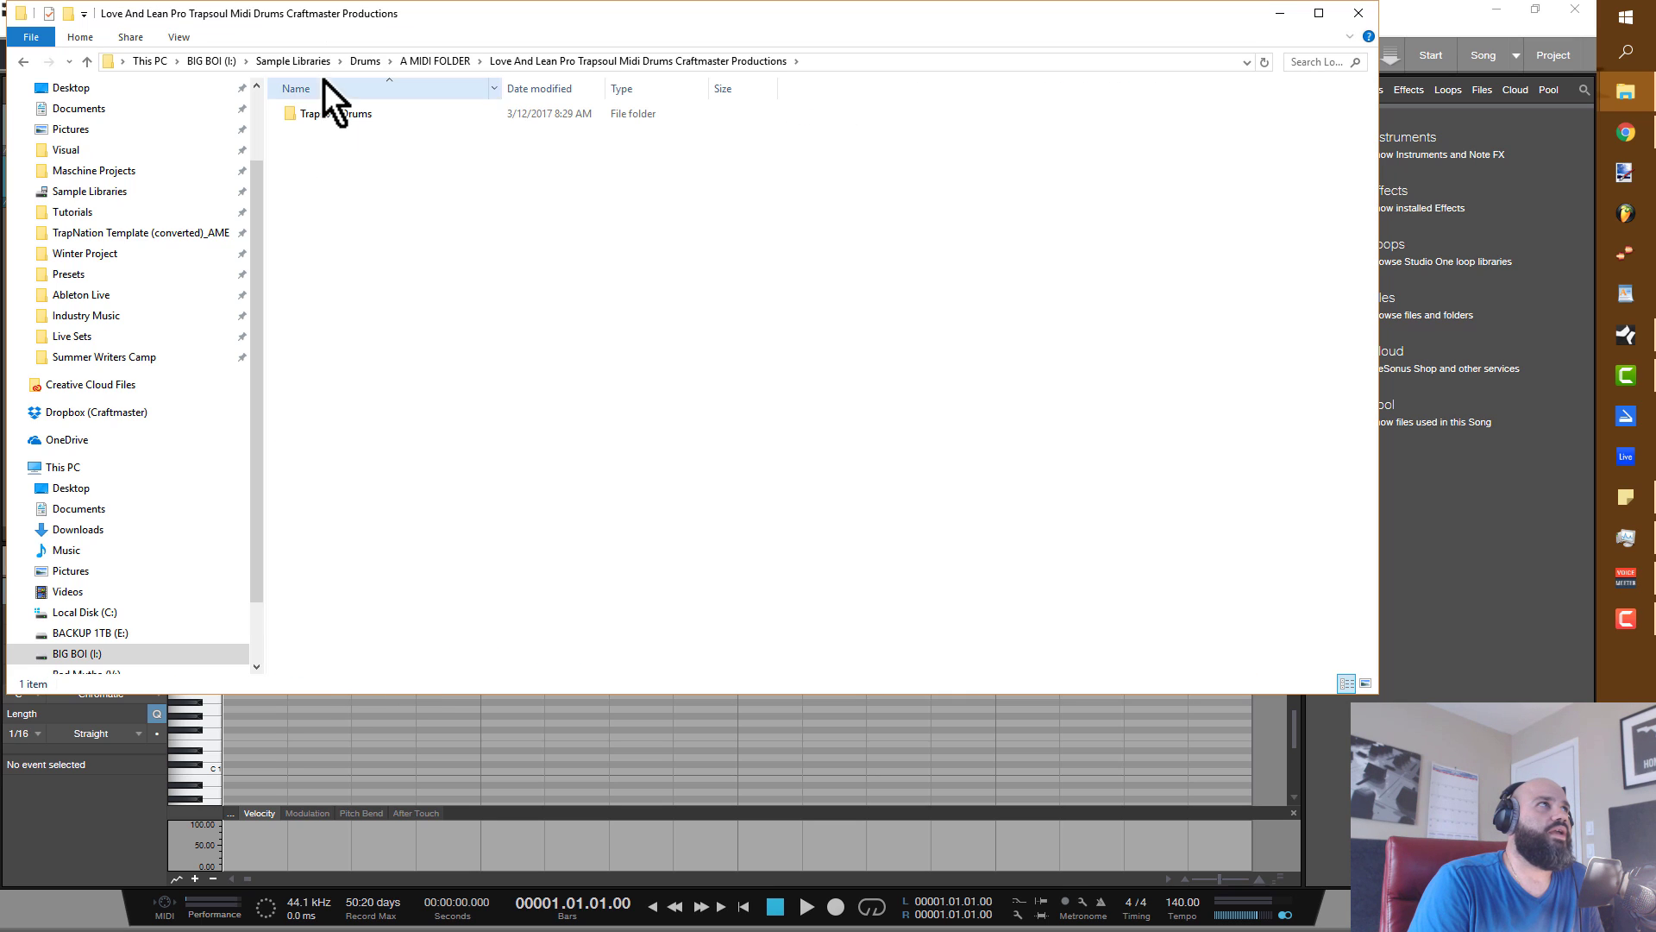
{"action": "double_click", "coordinate": [324, 114]}
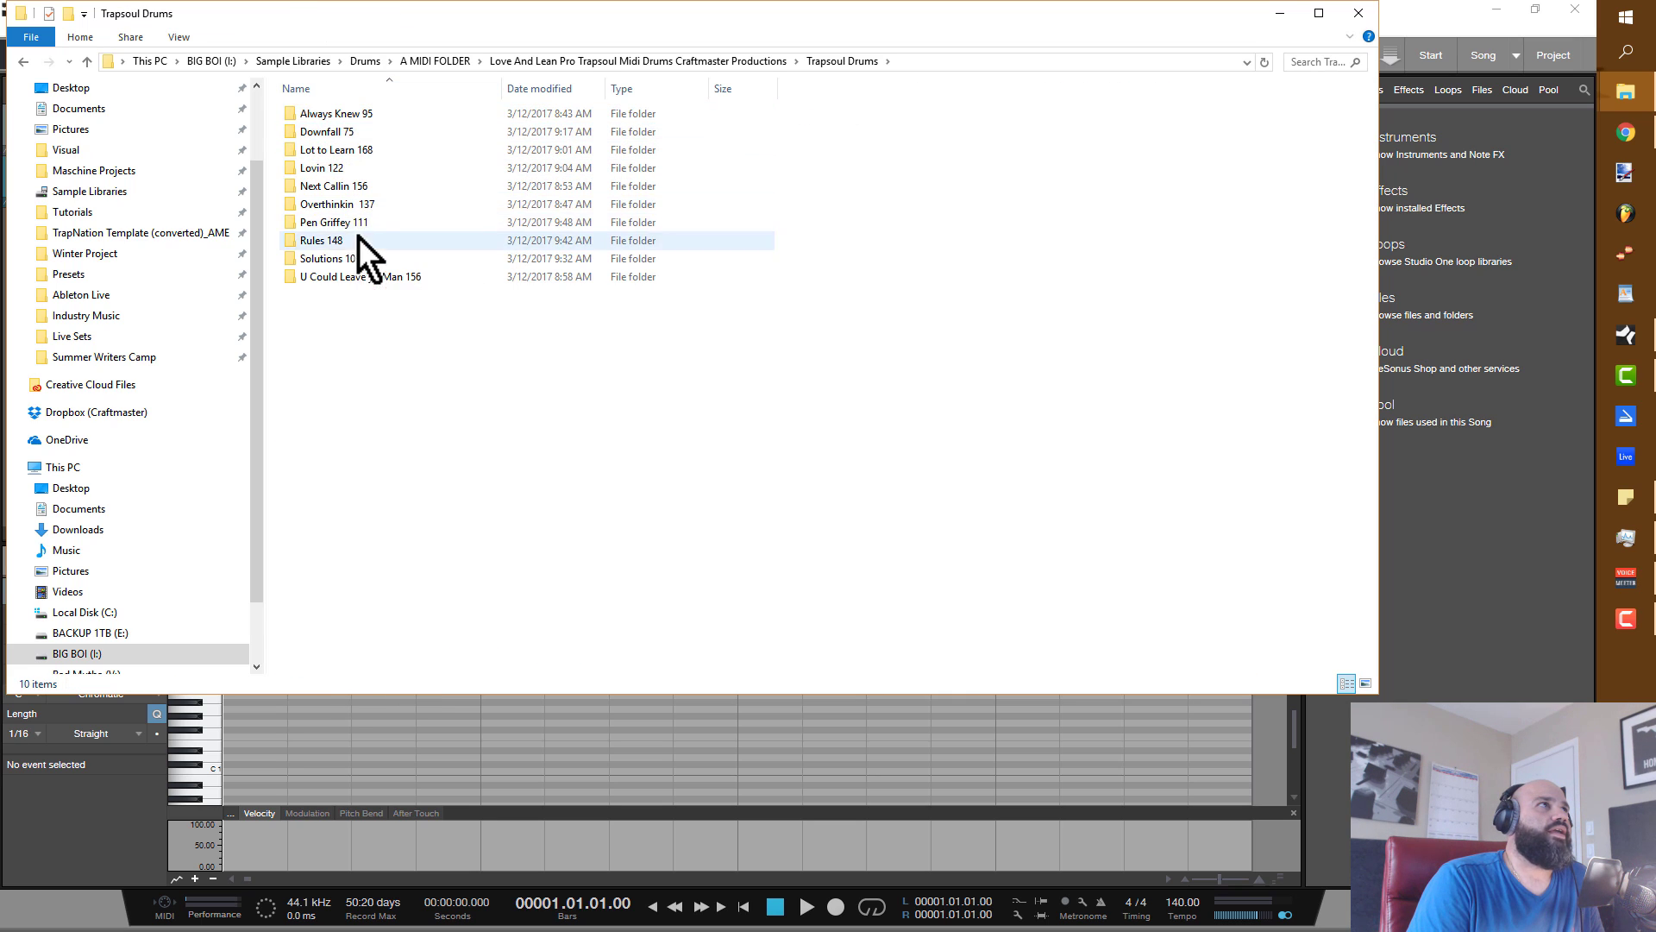
{"action": "double_click", "coordinate": [327, 152]}
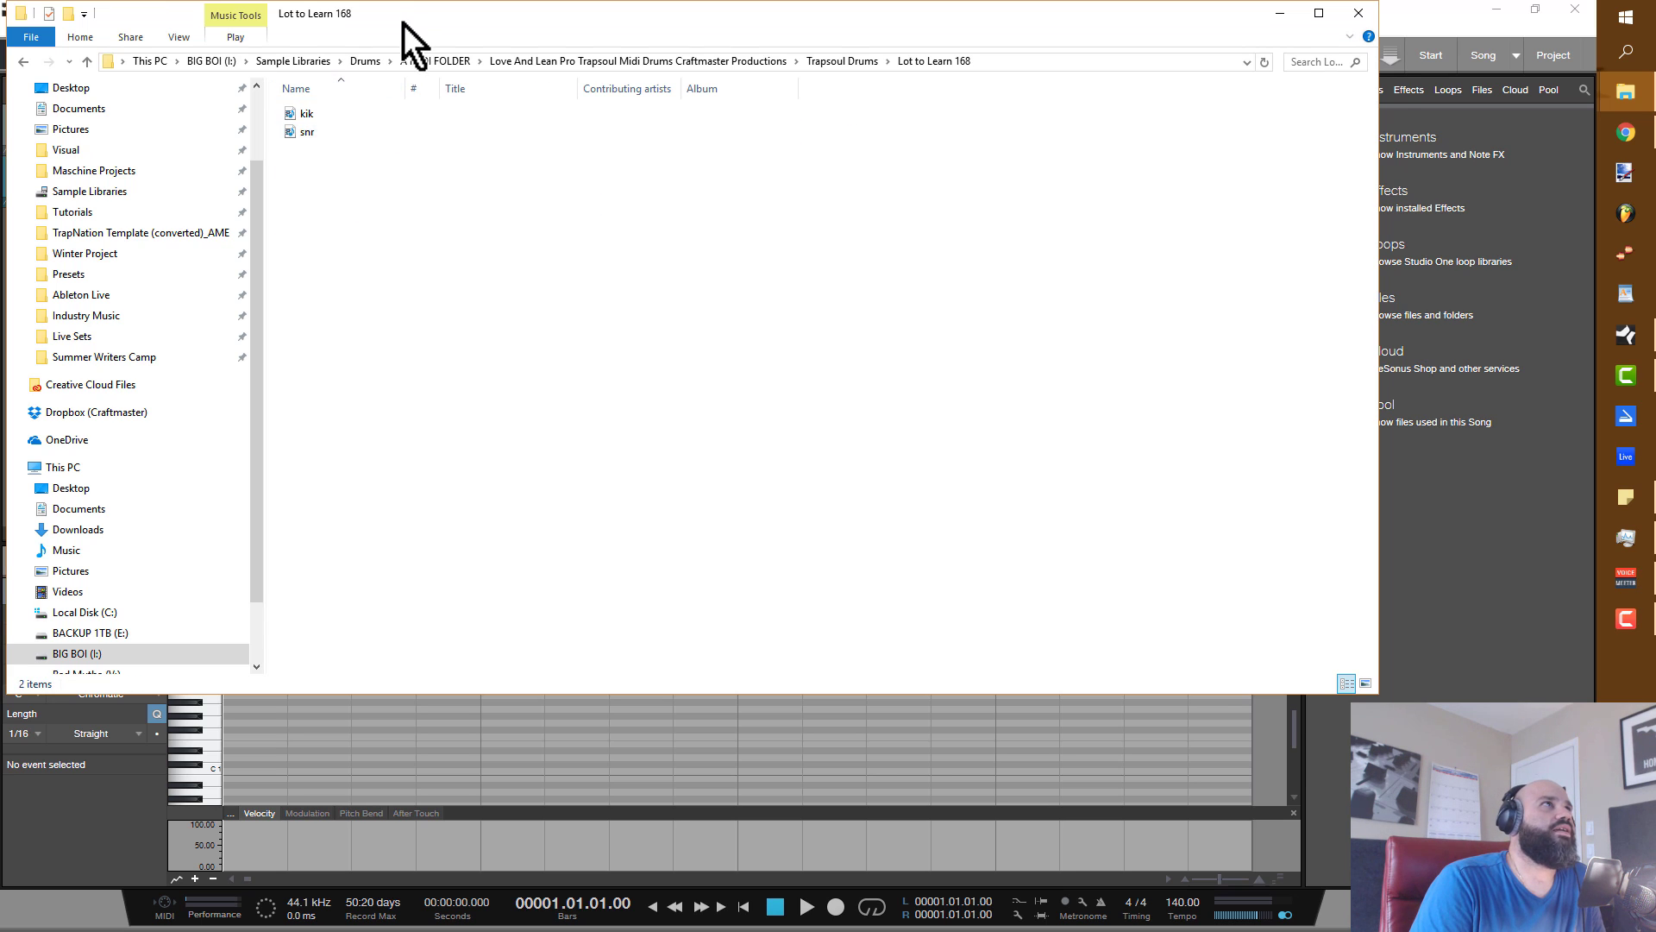
Drag the kik MIDI file into Studio One as a new kik track, then select Track 2.
{"action": "left_click_drag", "start_coordinate": [403, 12], "coordinate": [505, 57]}
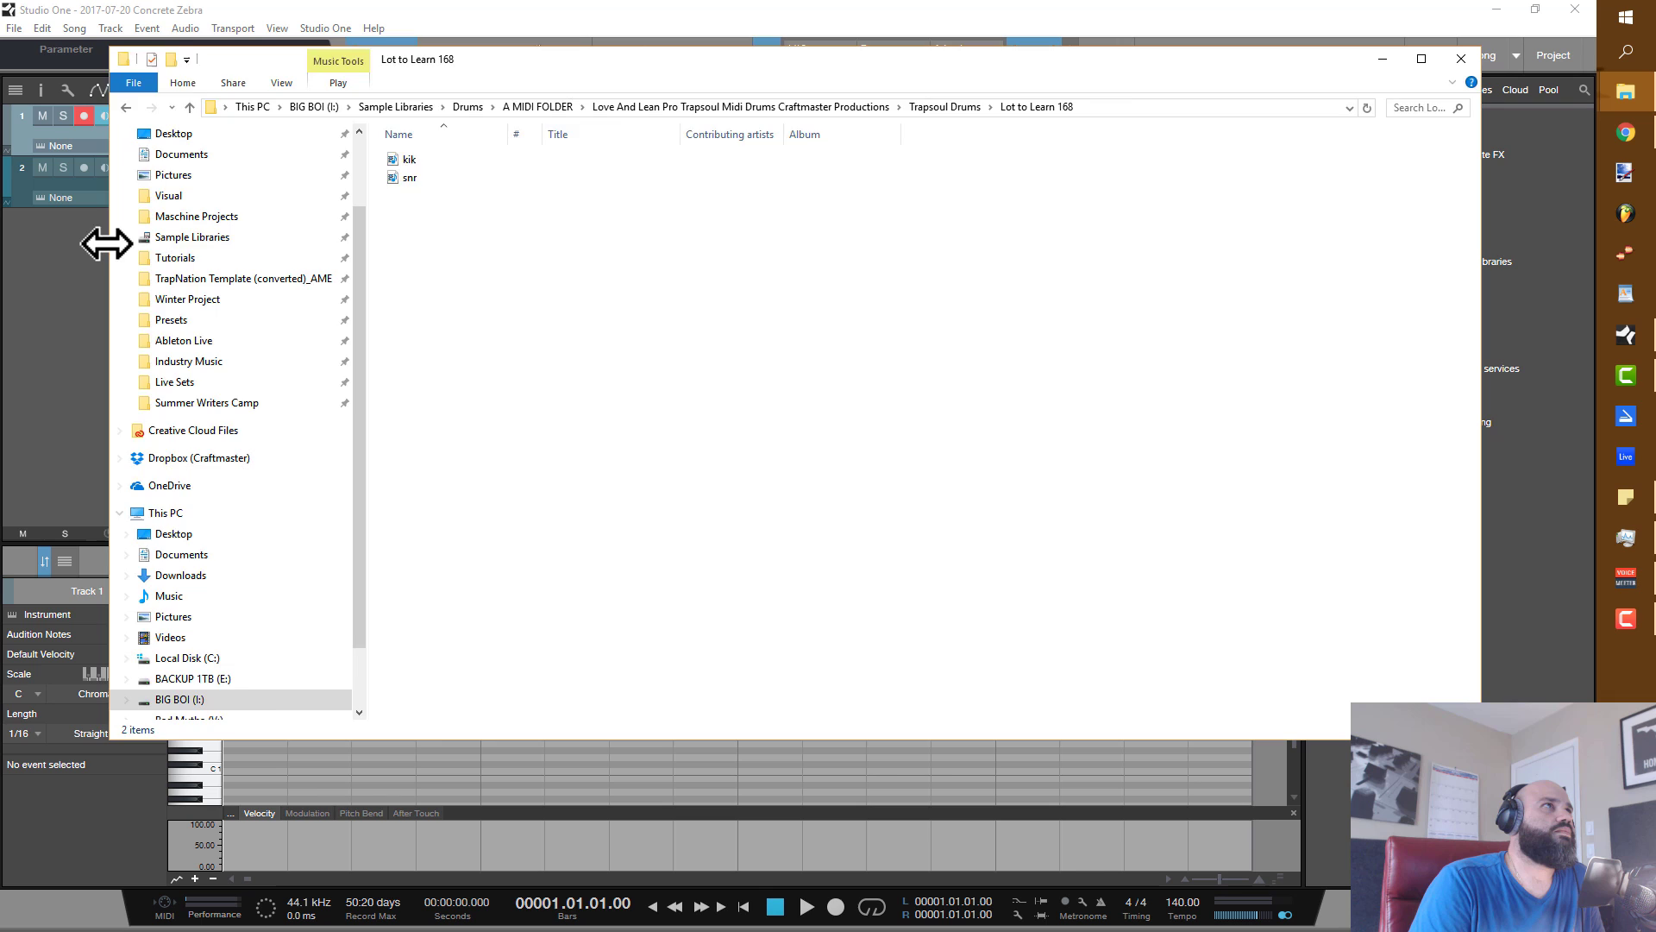
{"action": "left_click_drag", "start_coordinate": [110, 242], "coordinate": [747, 264]}
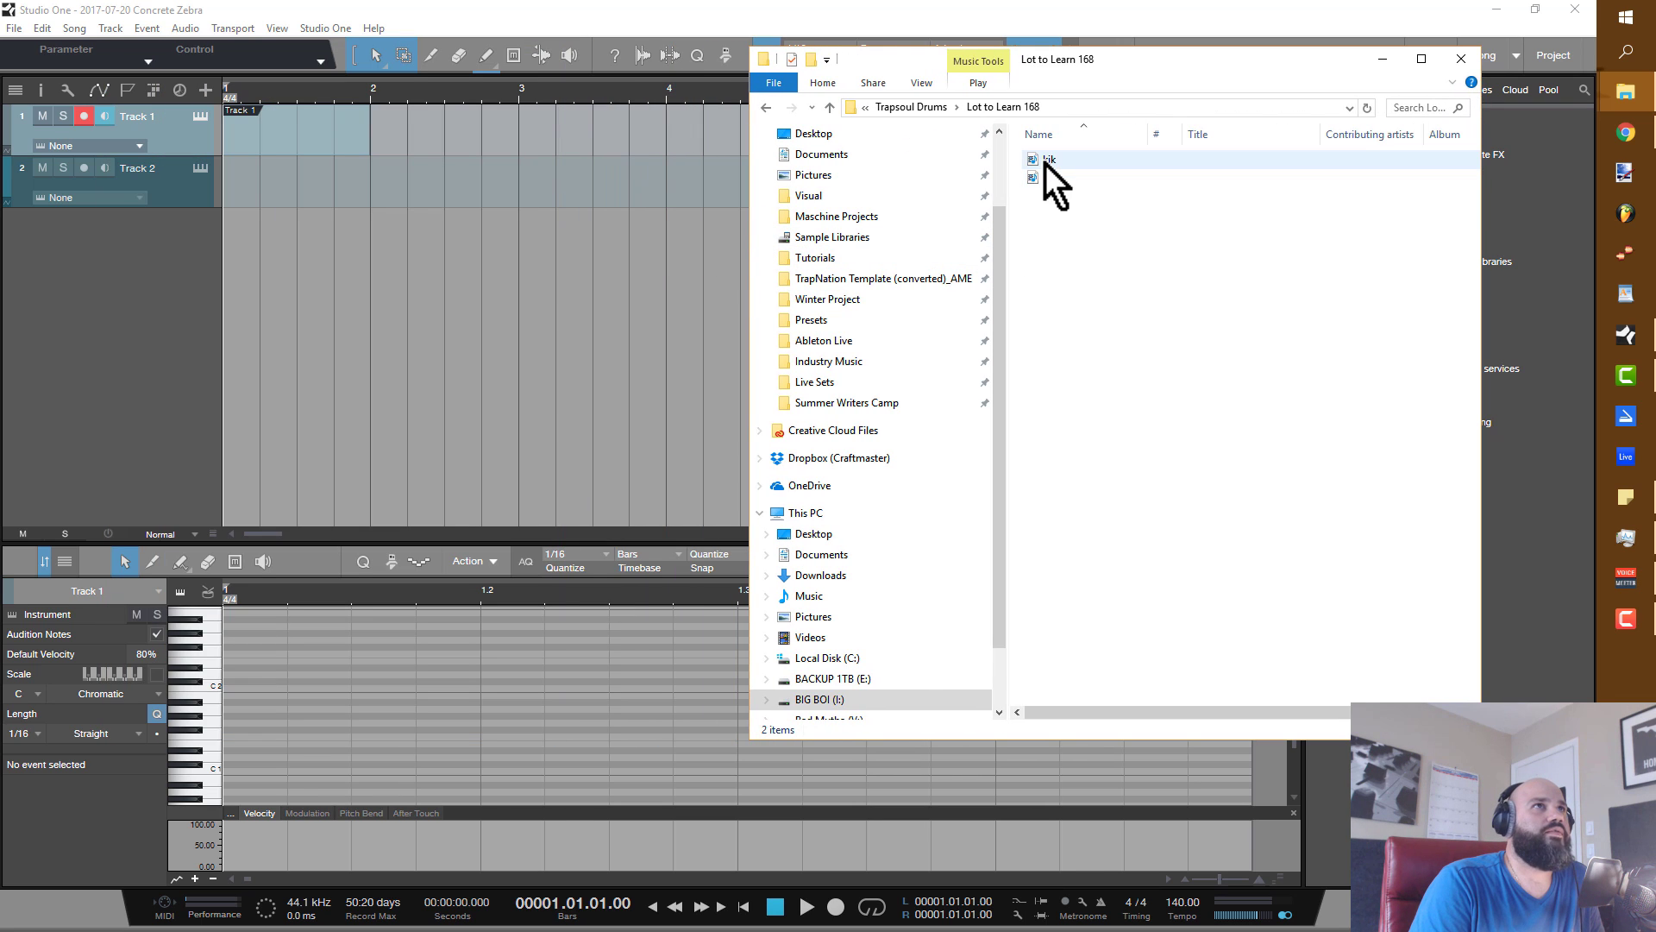
{"action": "left_click_drag", "start_coordinate": [1044, 162], "coordinate": [242, 297]}
{"action": "left_click", "coordinate": [178, 189]}
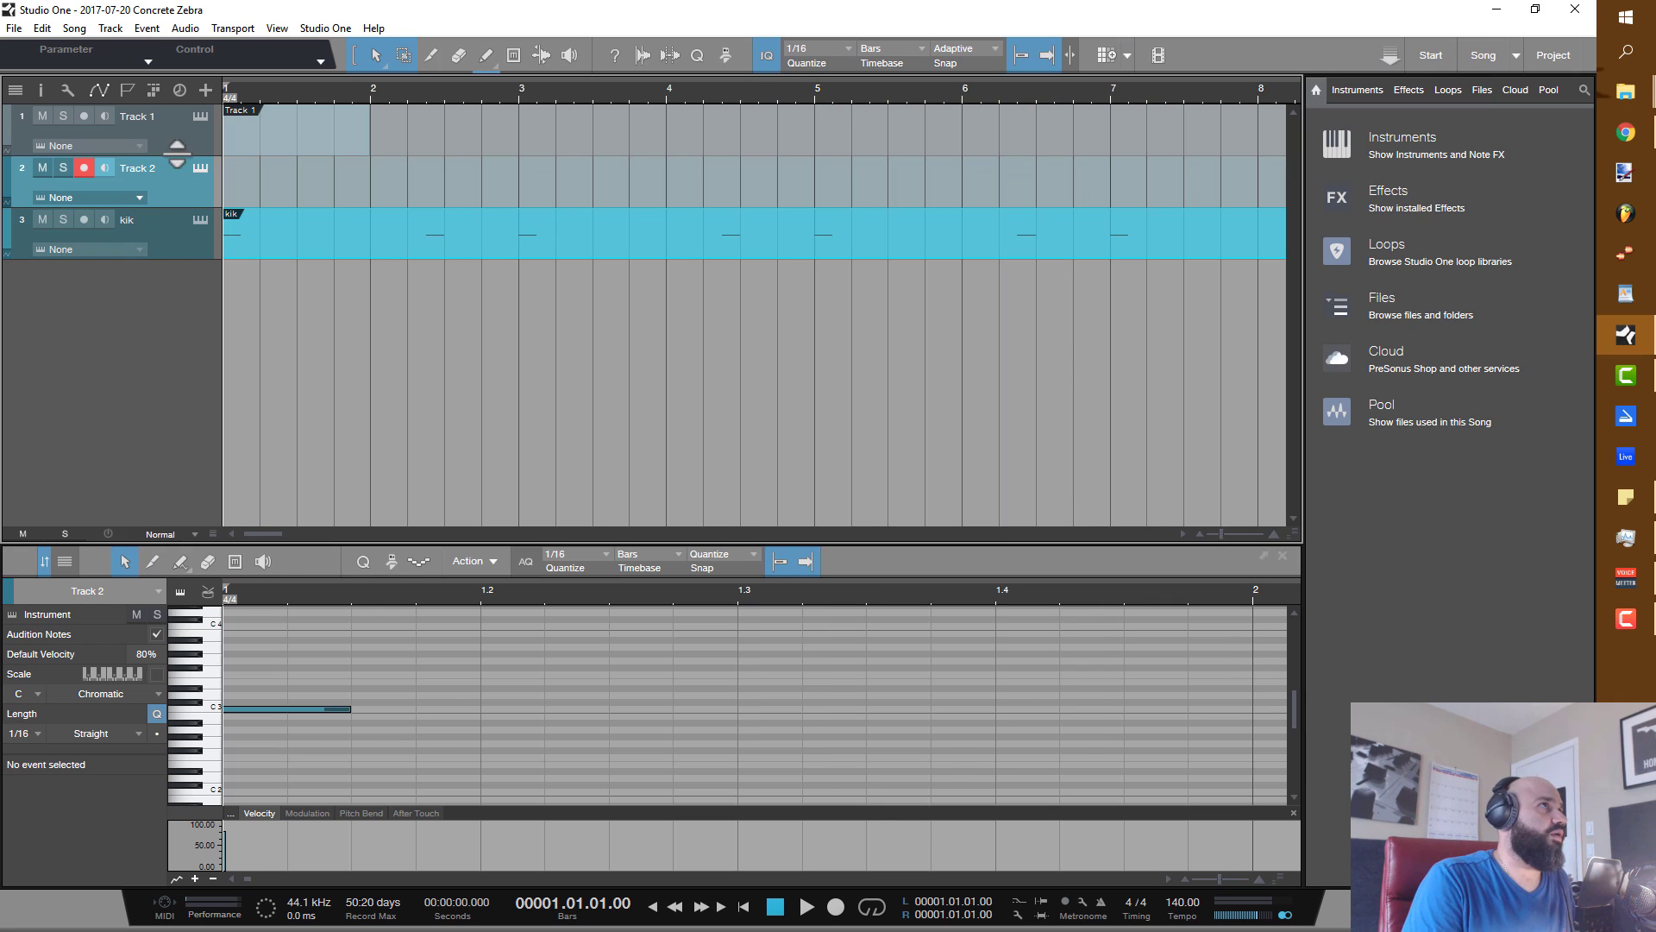
Remove the empty Track 1 and Track 2, leaving only the kik track.
{"action": "left_click", "coordinate": [178, 142]}
{"action": "right_click", "coordinate": [174, 169]}
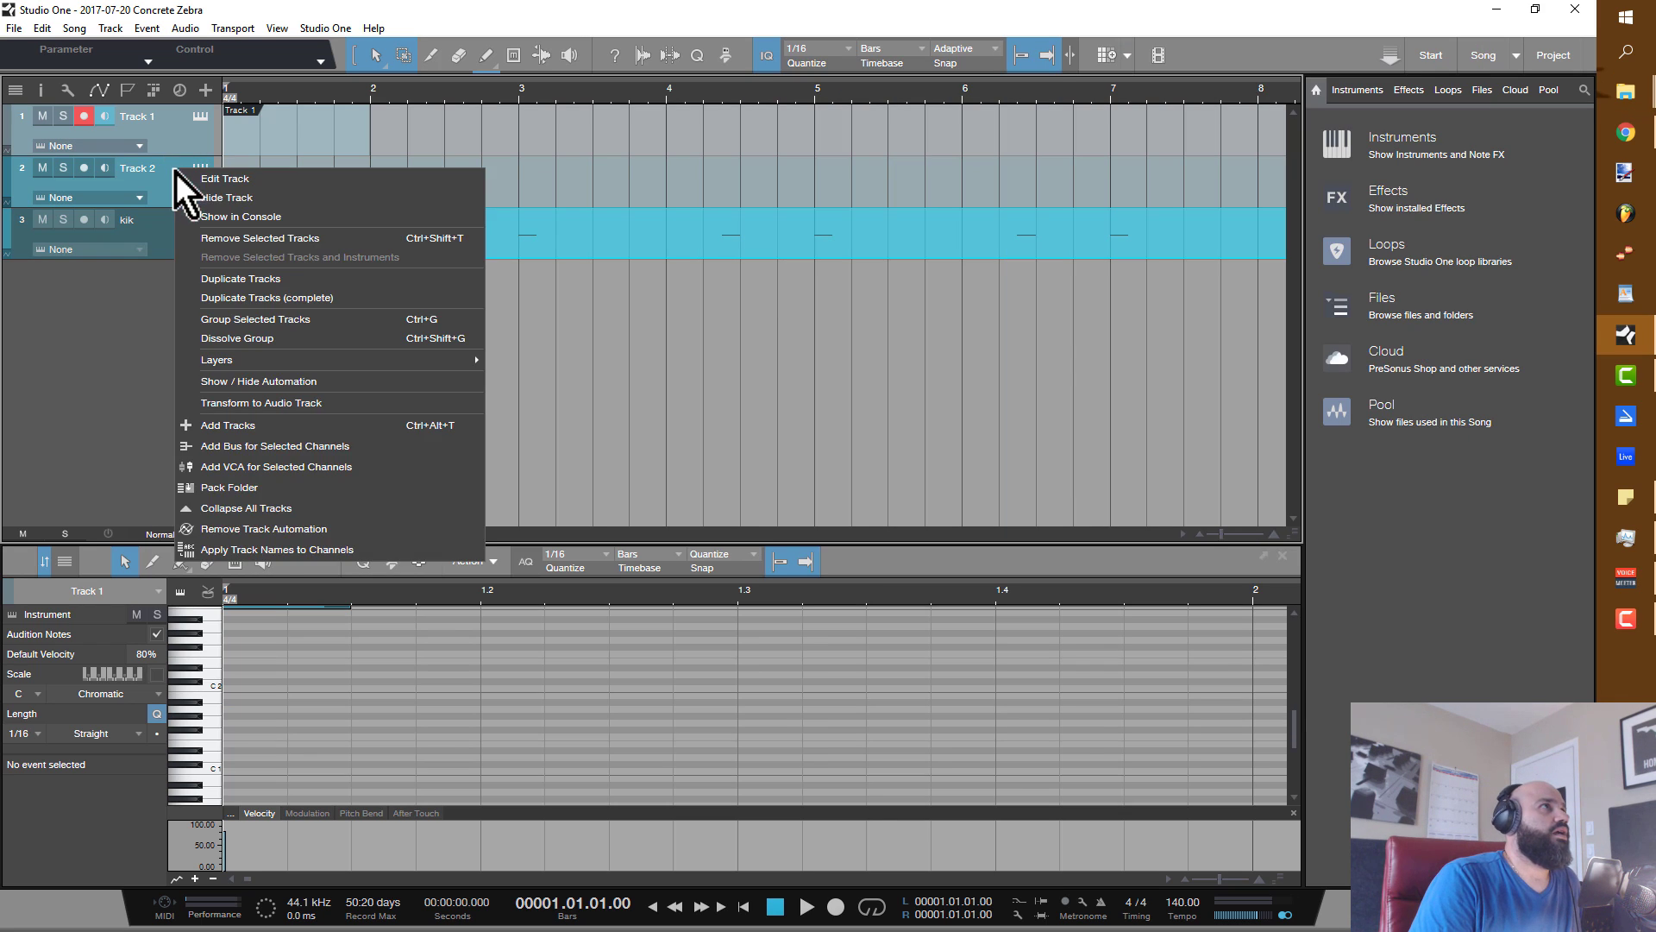
{"action": "left_click", "coordinate": [282, 230]}
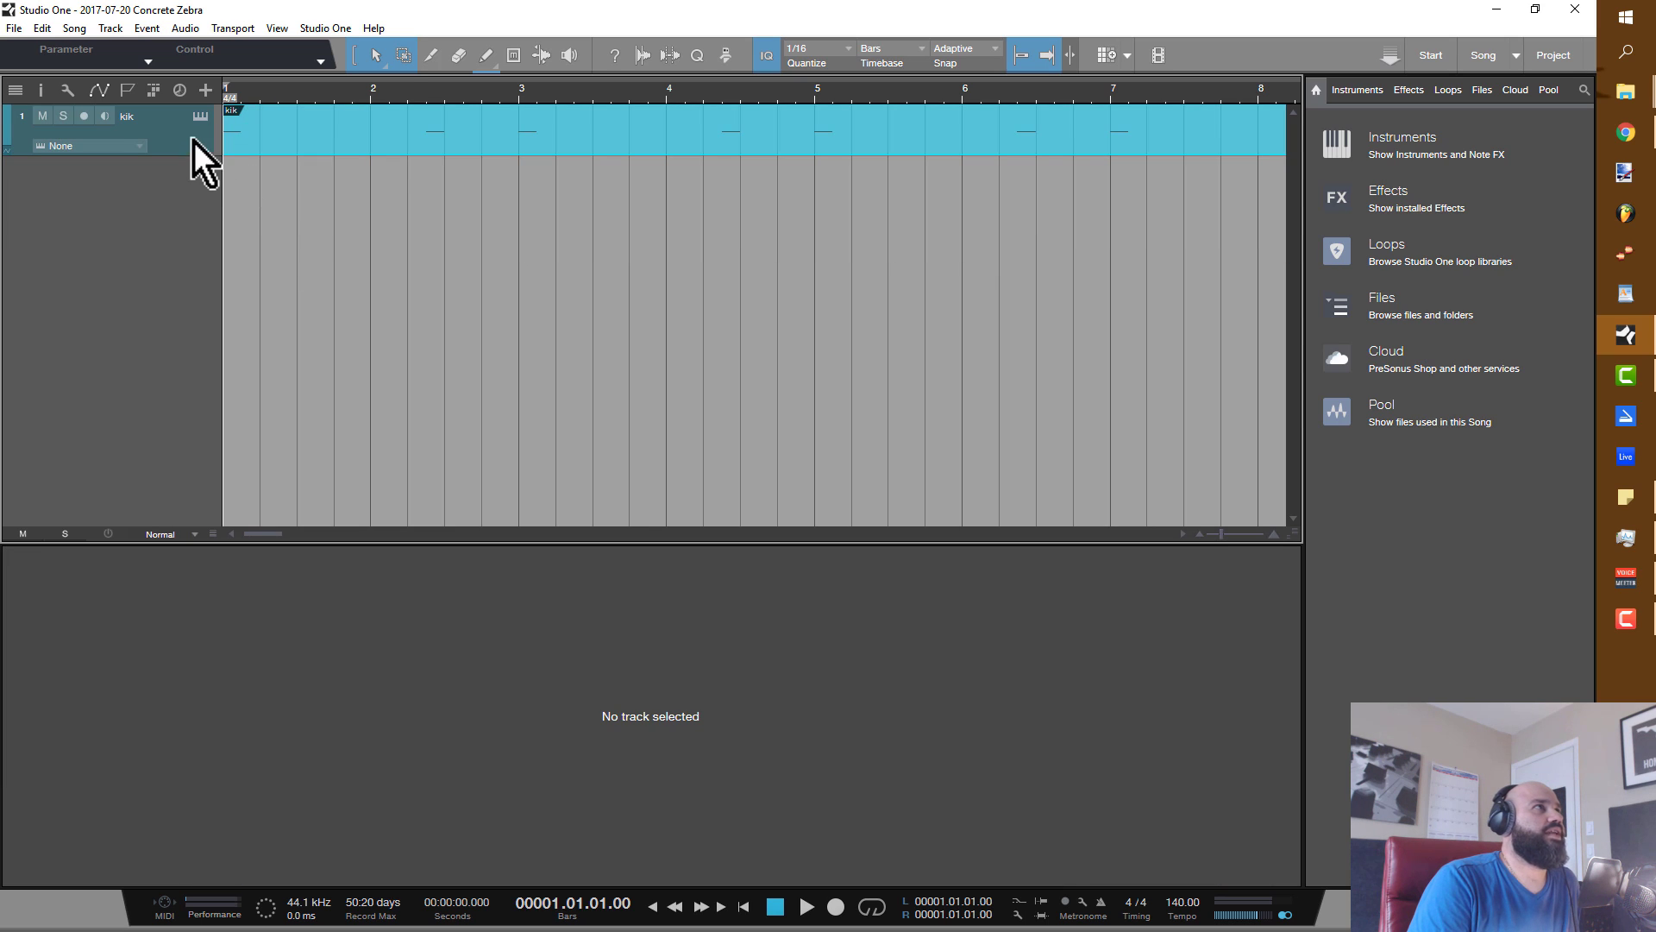
Enlarge the kik track, play it briefly, zoom out, and show the browser's Instruments list.
{"action": "left_click_drag", "start_coordinate": [193, 157], "coordinate": [179, 296]}
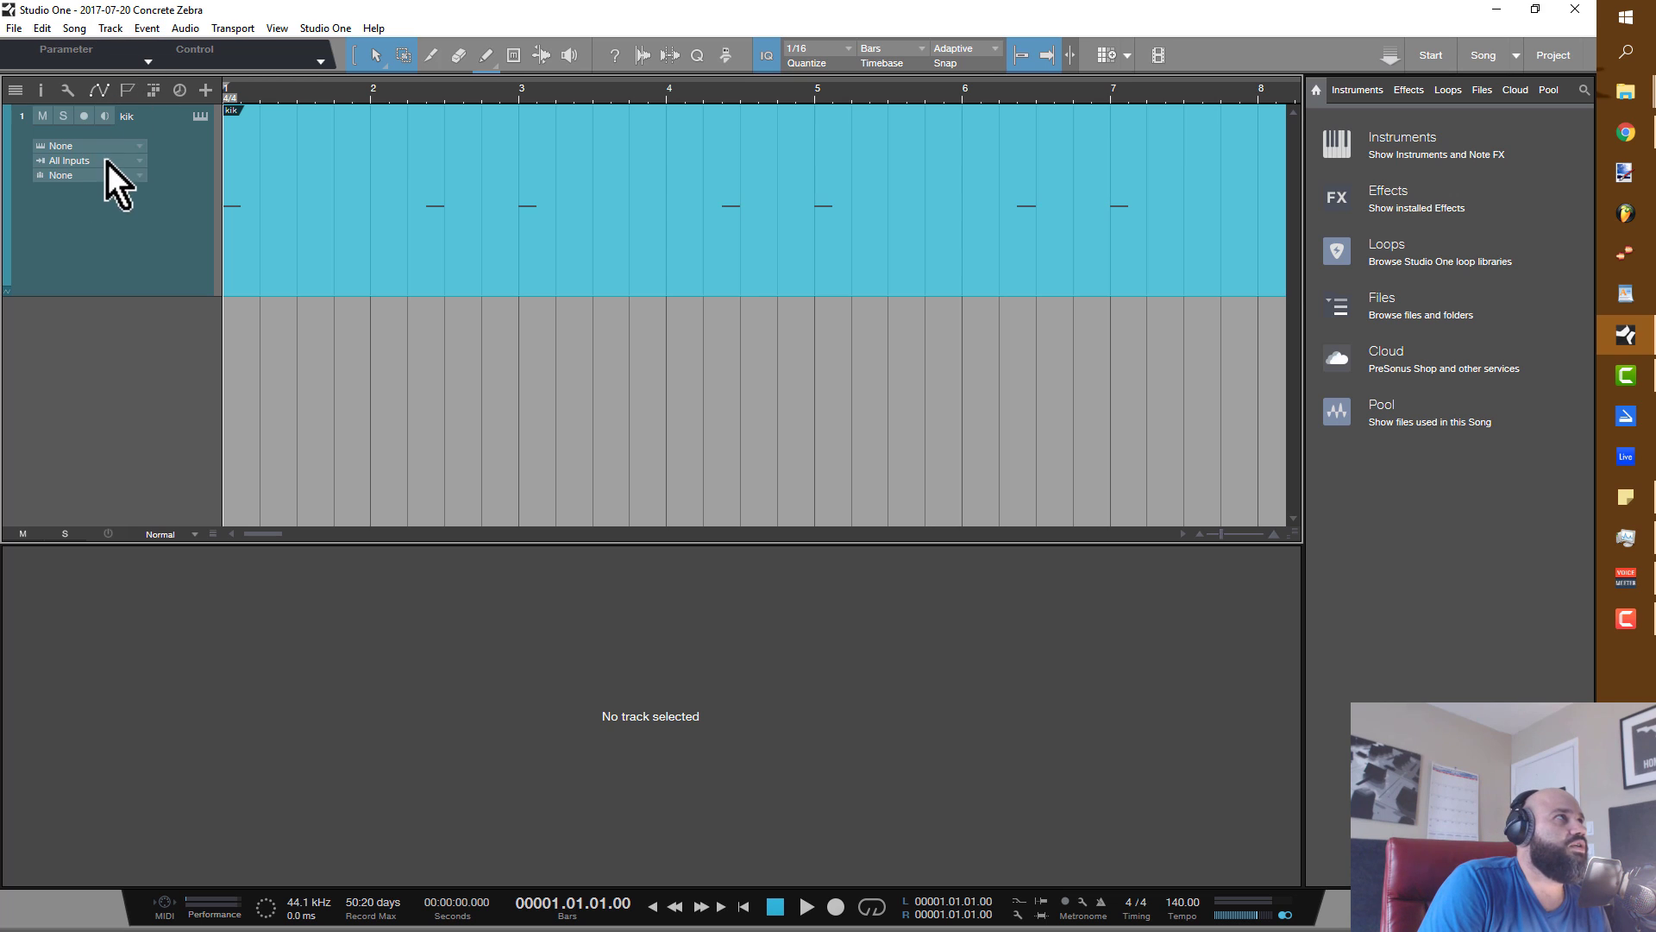
{"action": "left_click", "coordinate": [131, 160]}
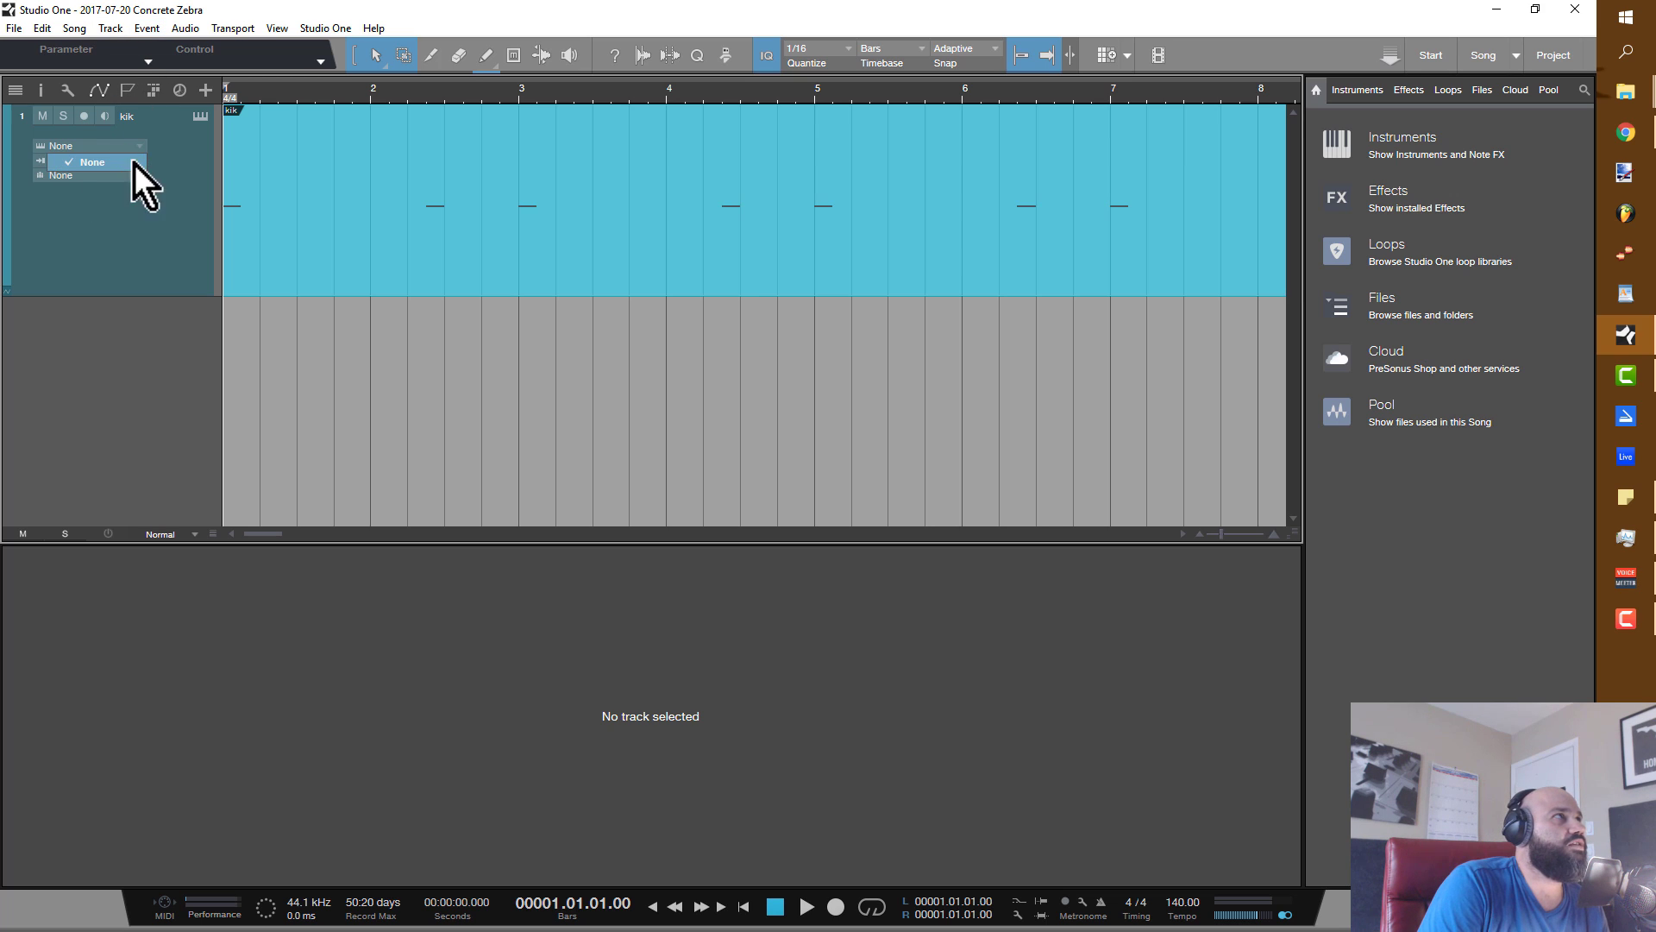
{"action": "left_click", "coordinate": [126, 340]}
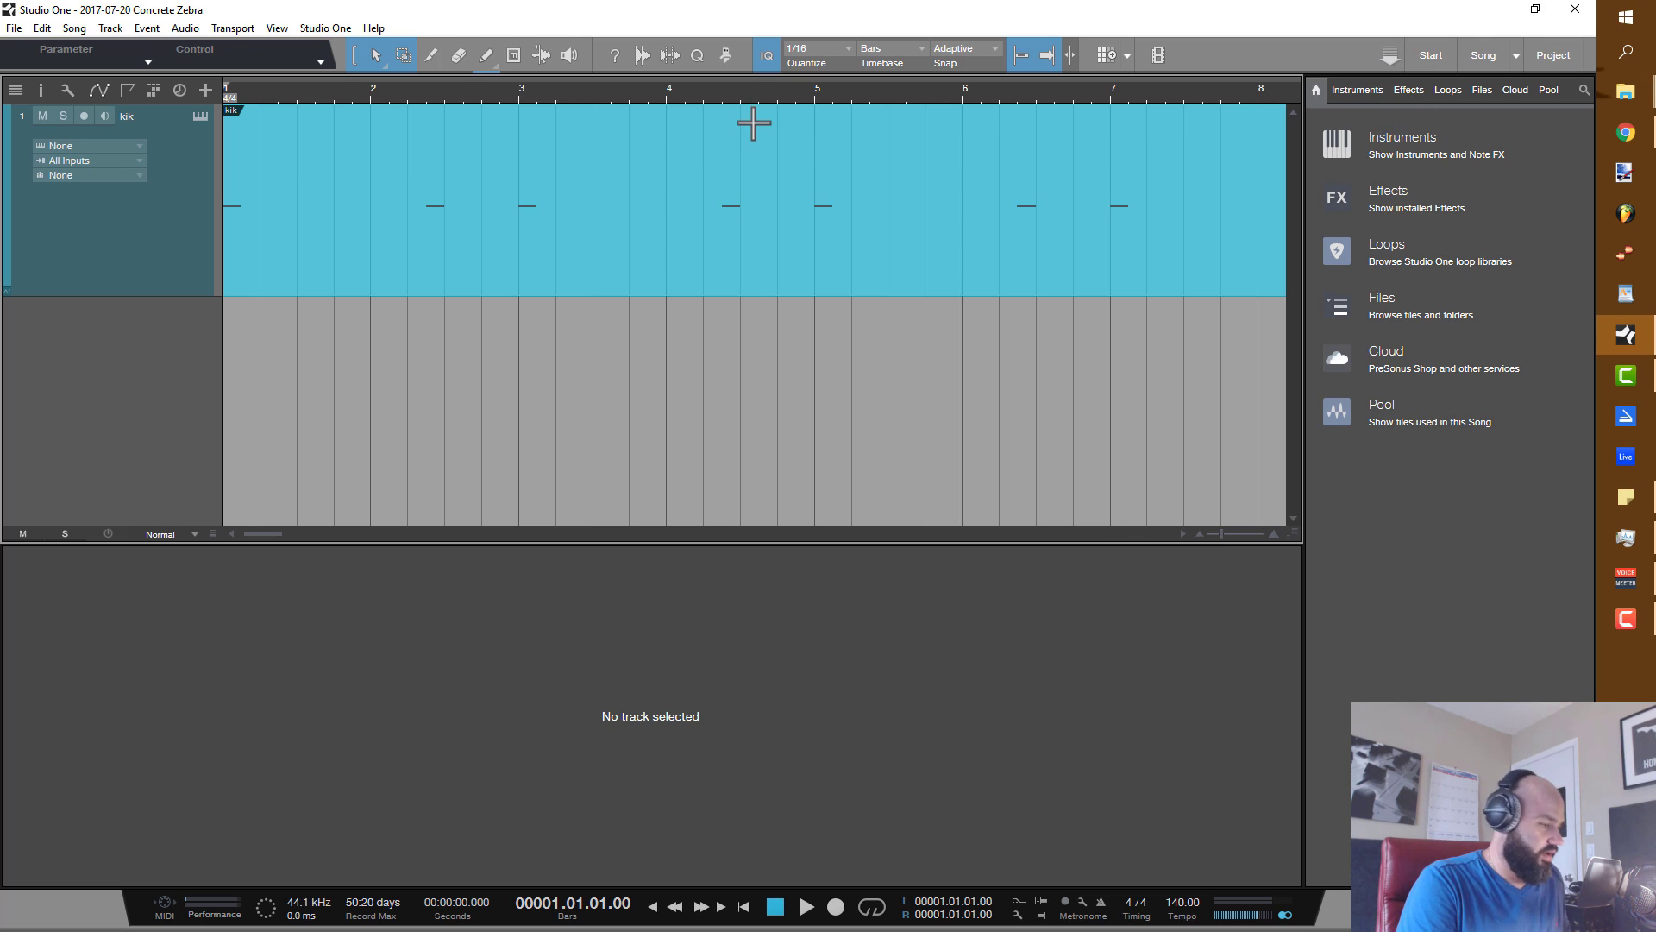
{"action": "key", "text": "space"}
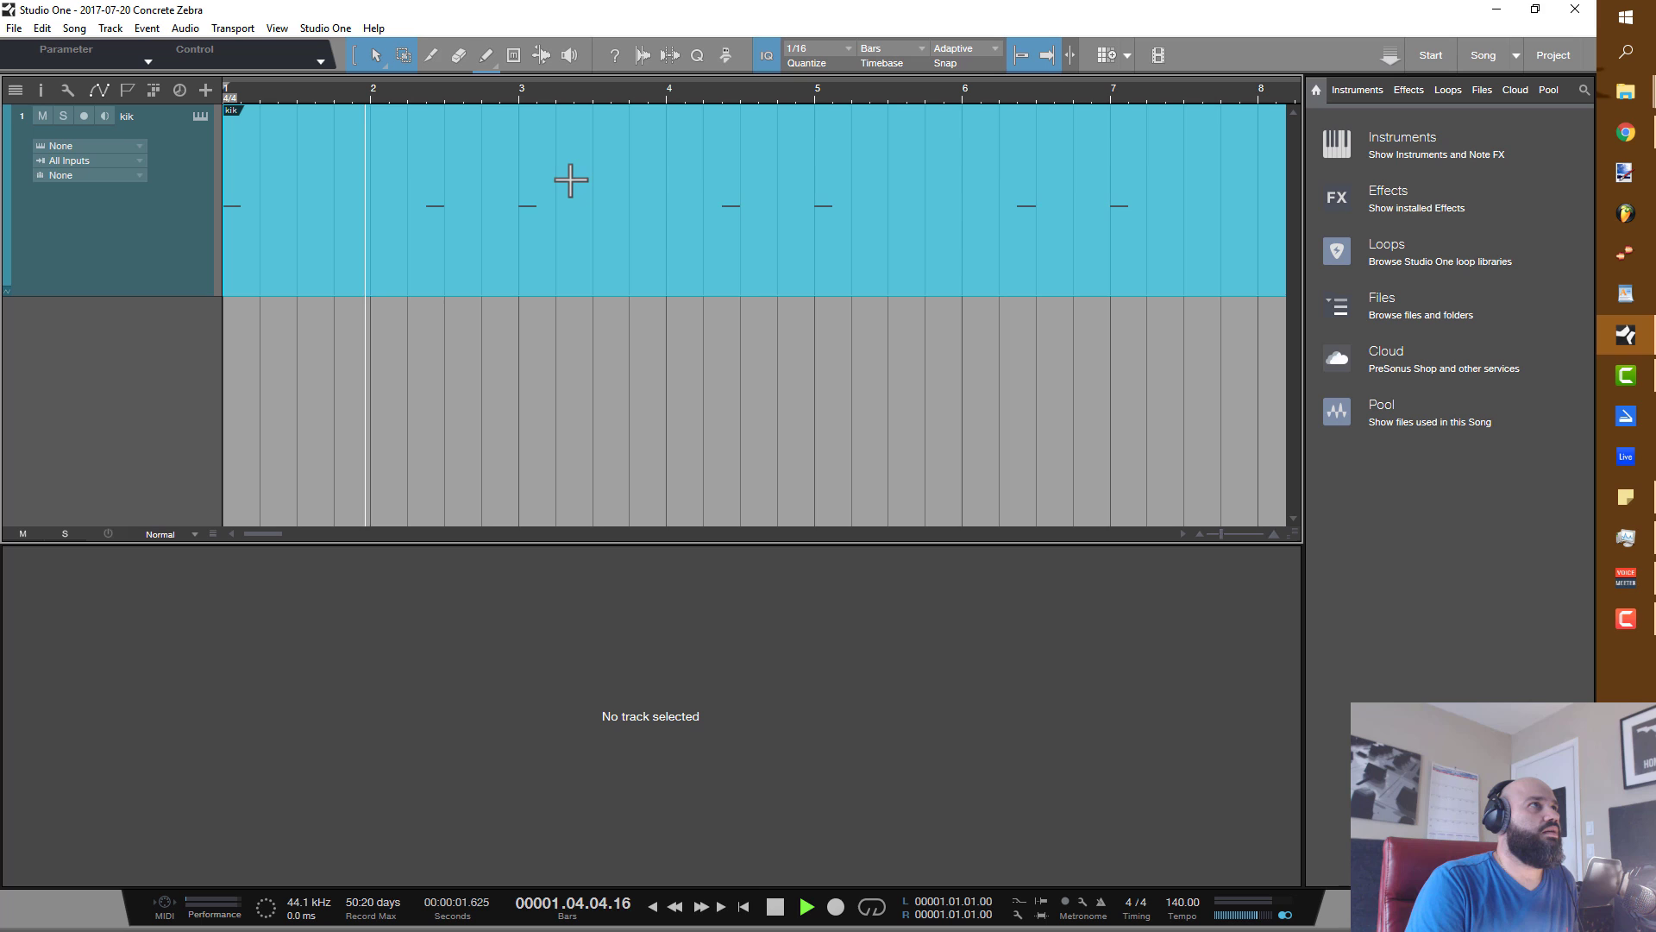
{"action": "key", "text": "space"}
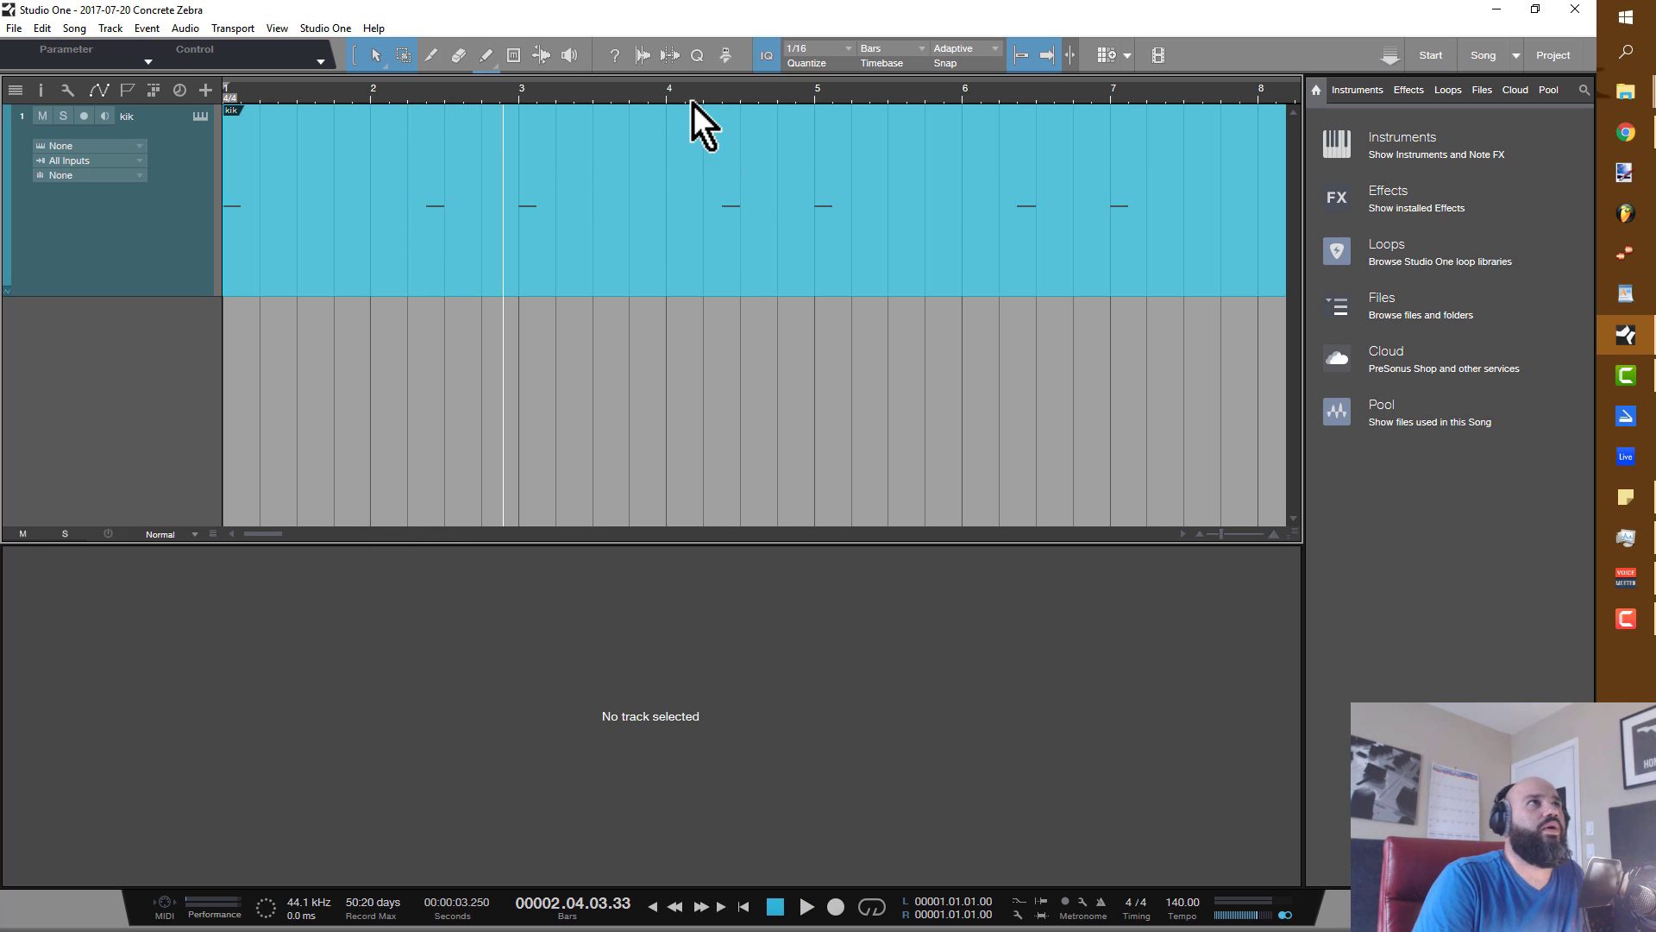
{"action": "left_click_drag", "start_coordinate": [686, 100], "coordinate": [736, 92]}
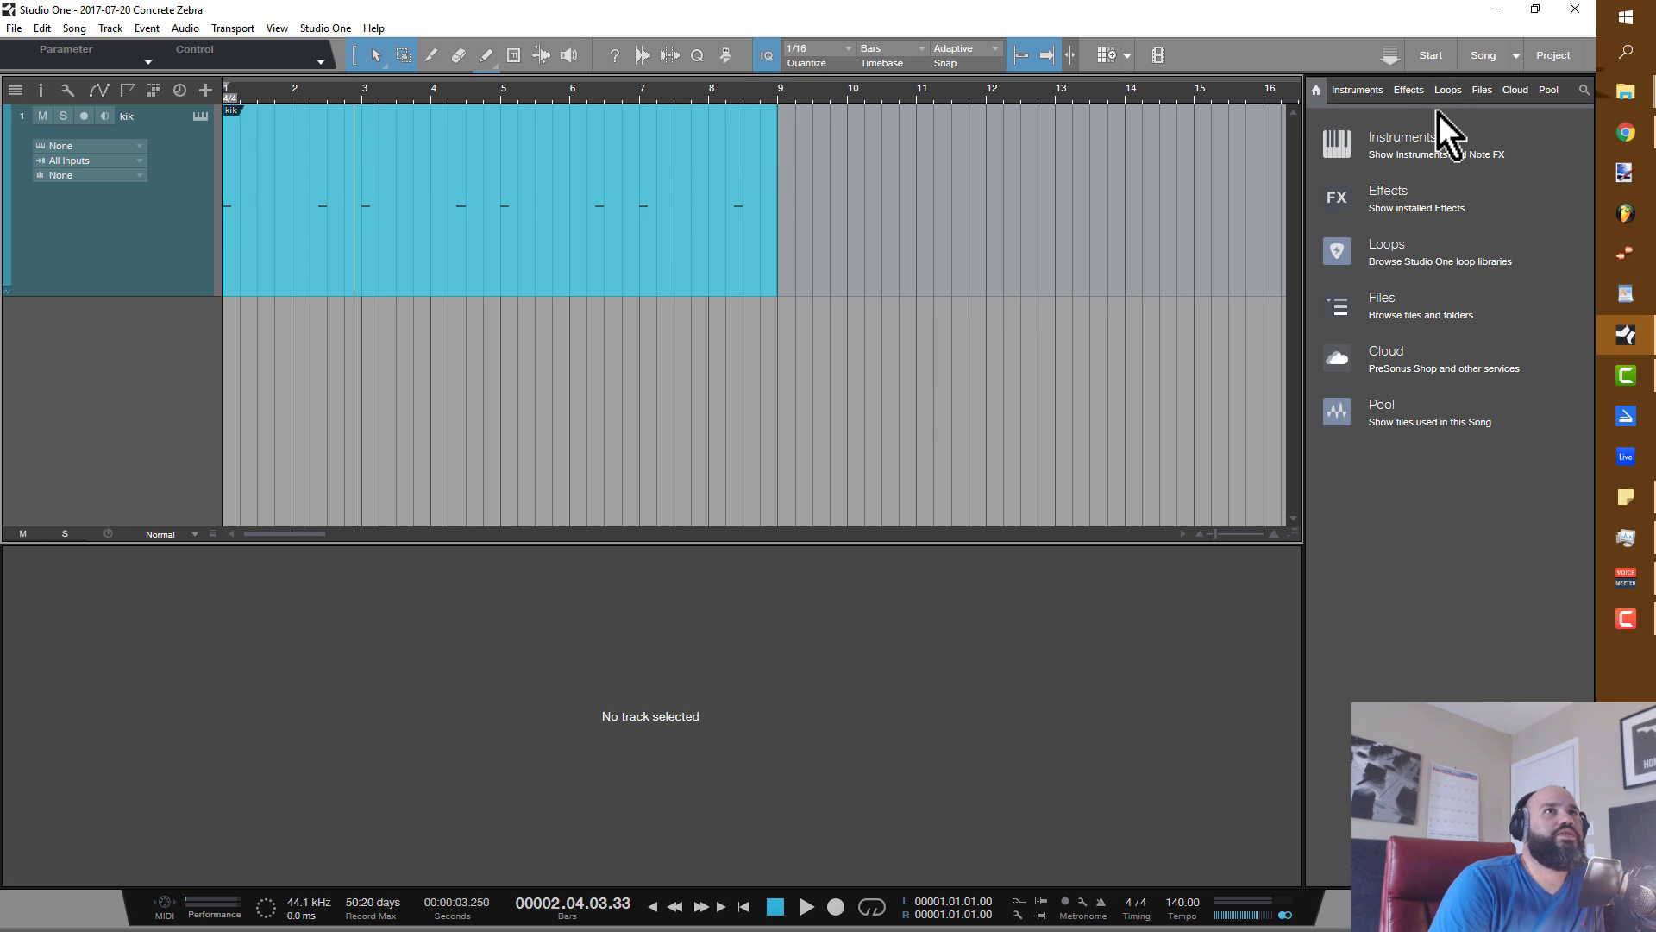
{"action": "left_click", "coordinate": [1378, 100]}
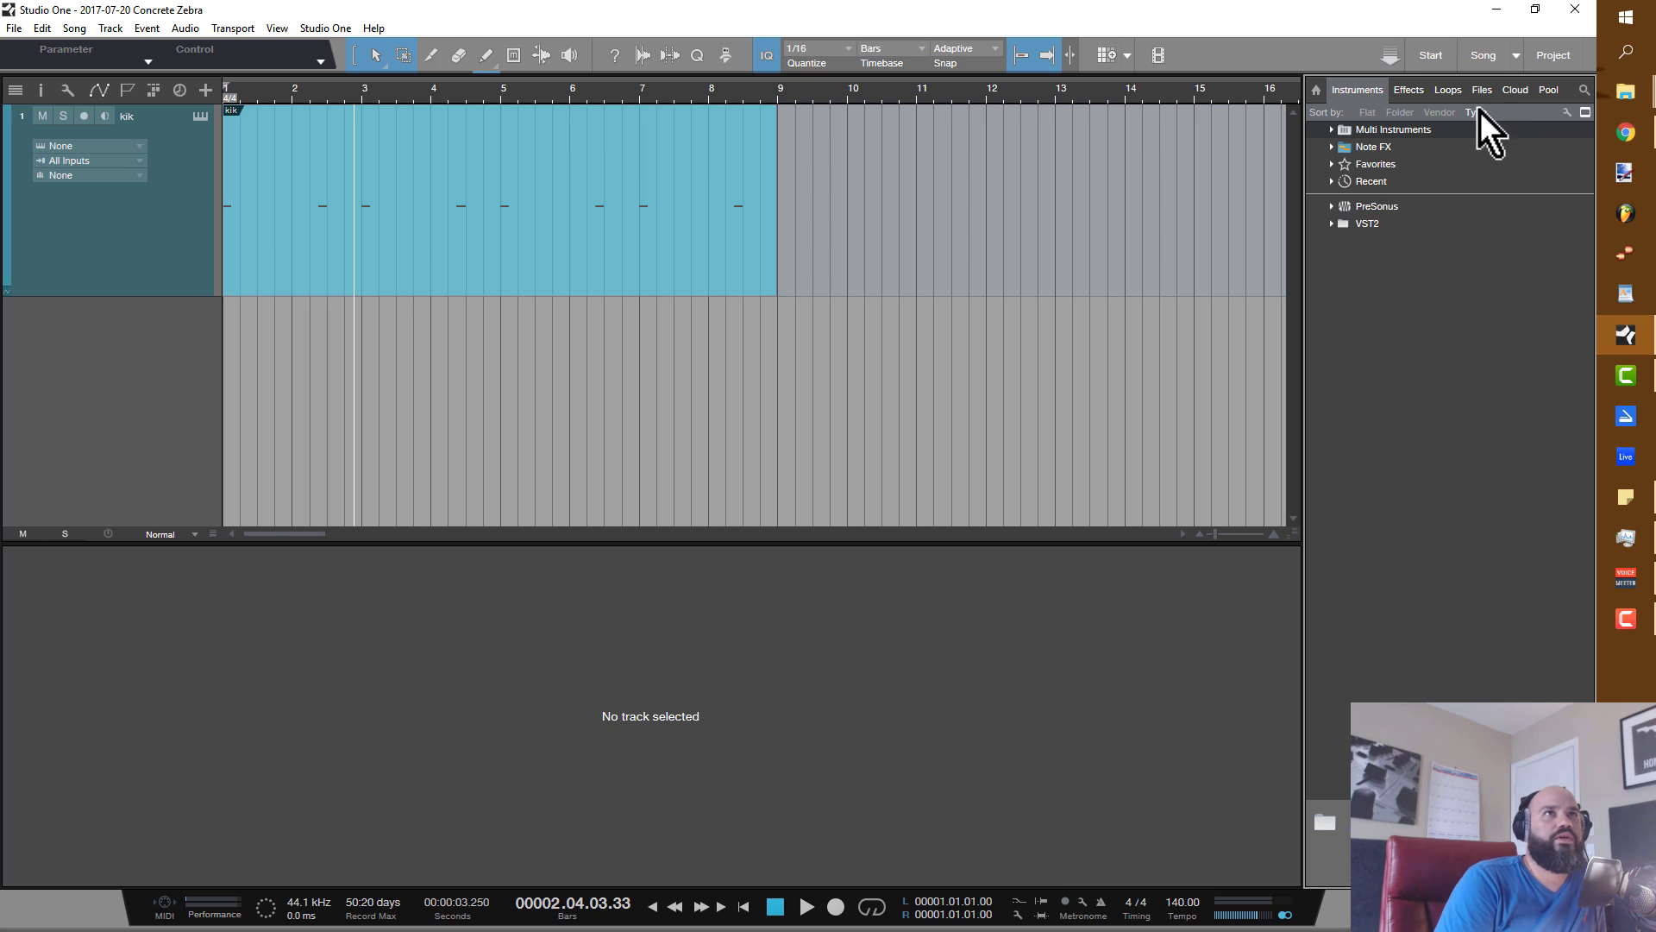
Load the PreSonus SampleOne 1da Kik preset onto the kik track.
{"action": "left_click", "coordinate": [1332, 207]}
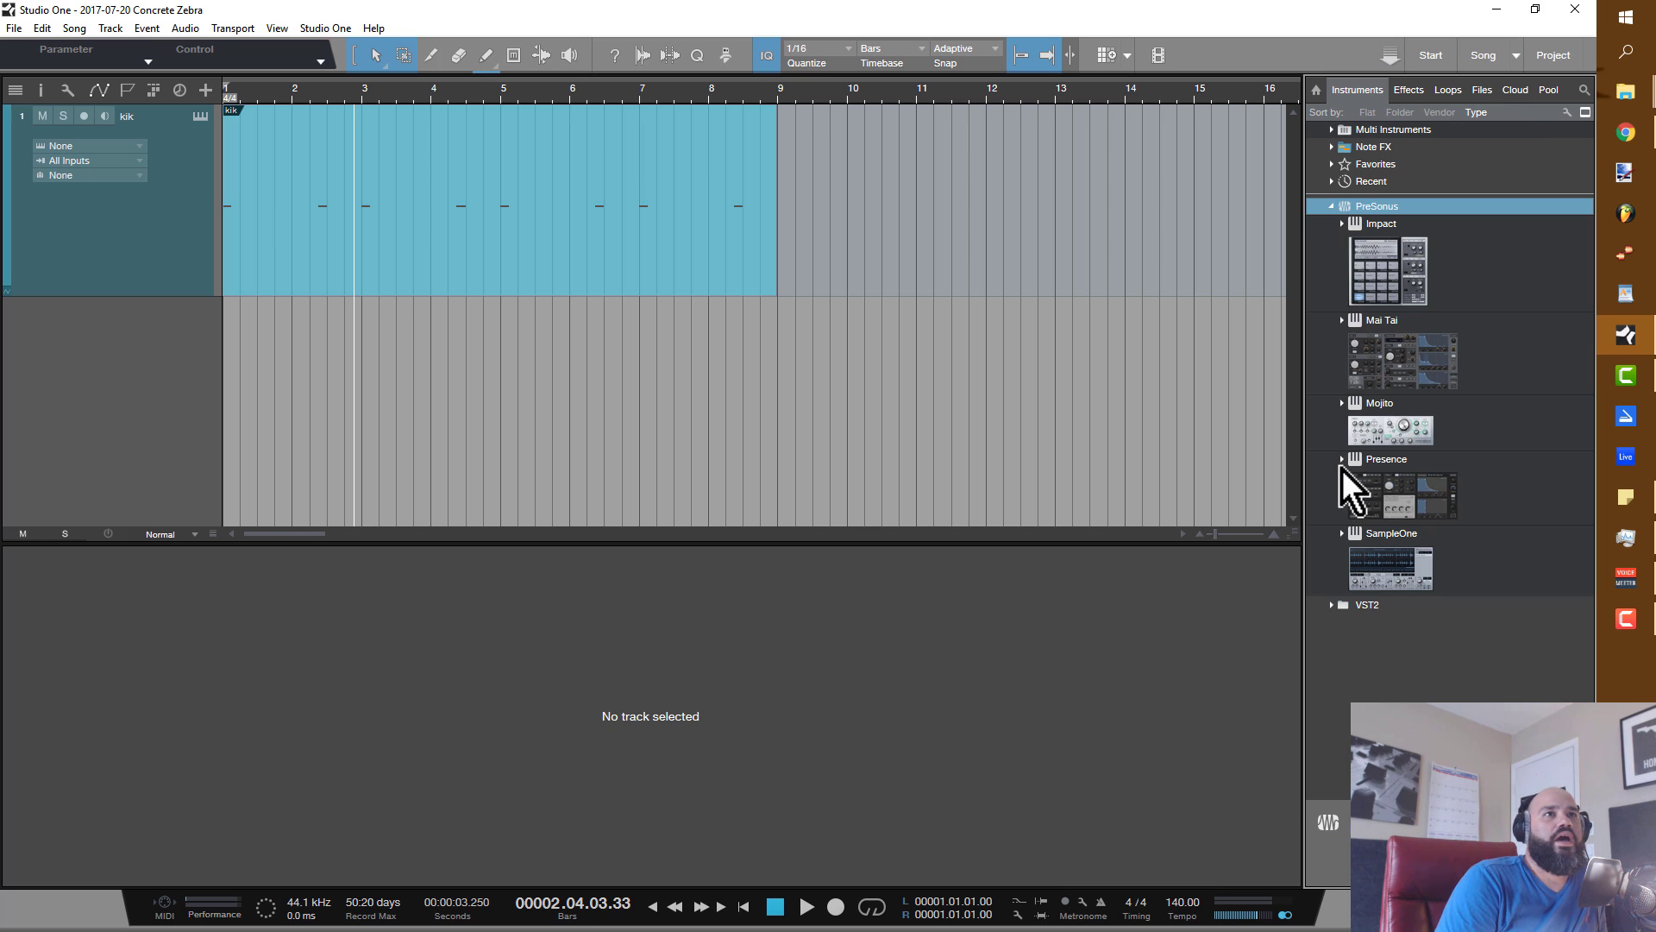
{"action": "left_click", "coordinate": [1342, 533]}
{"action": "scroll", "coordinate": [1349, 590], "scroll_direction": "down", "scroll_amount": 2}
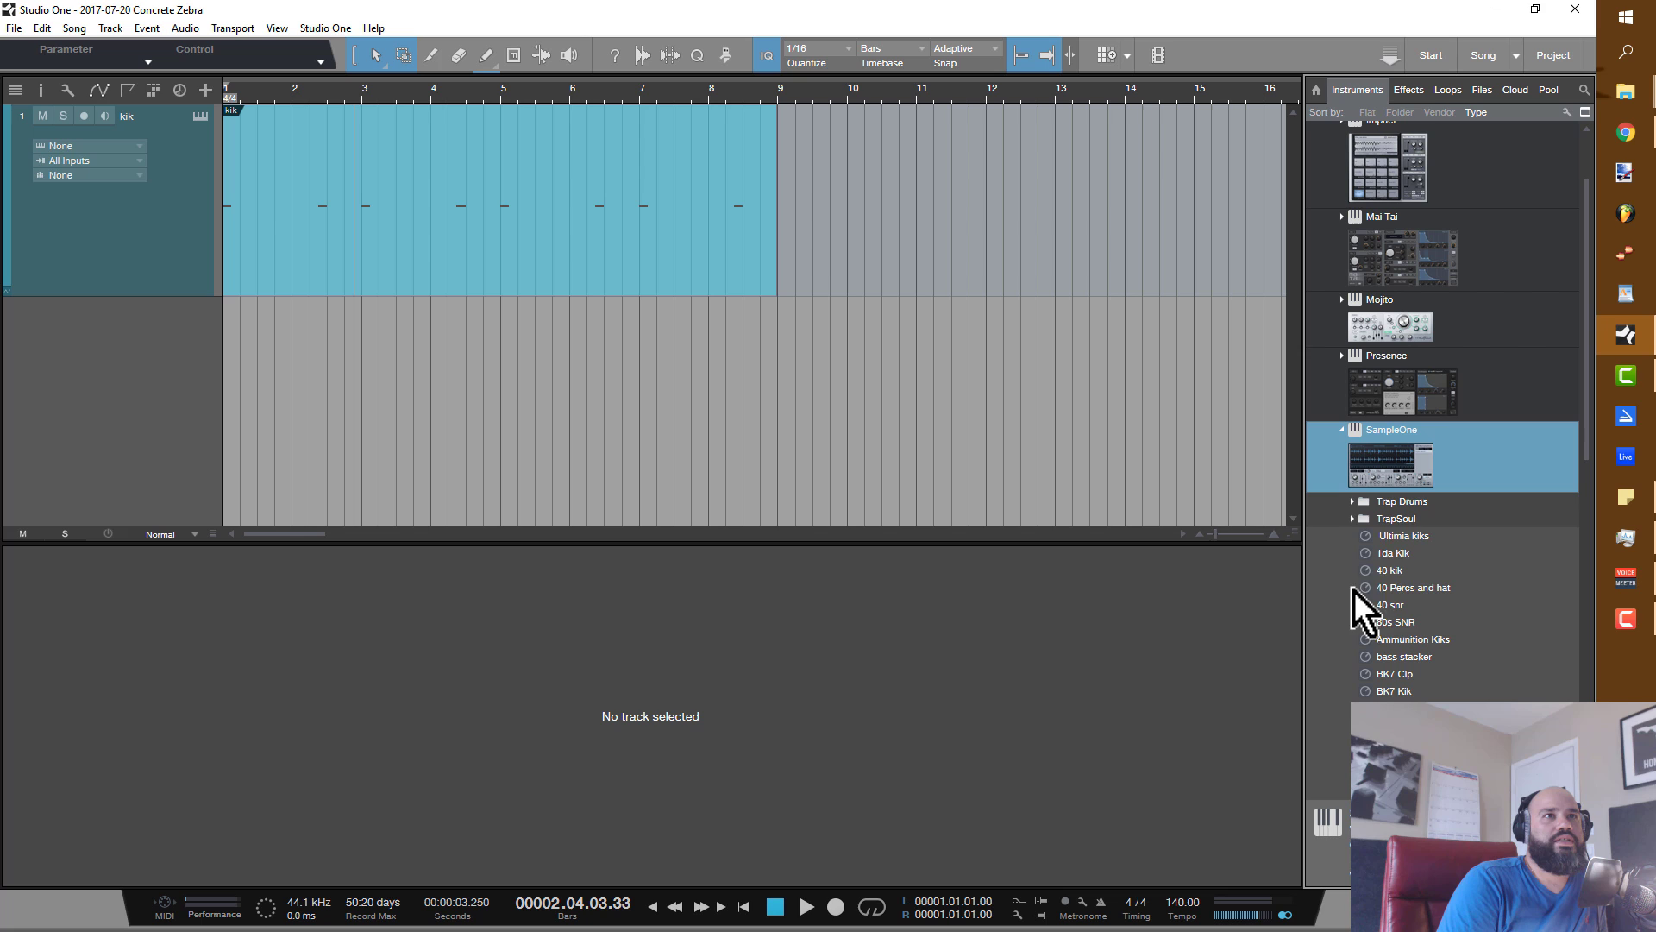
{"action": "left_click", "coordinate": [1399, 553]}
{"action": "left_click_drag", "start_coordinate": [1397, 566], "coordinate": [199, 234]}
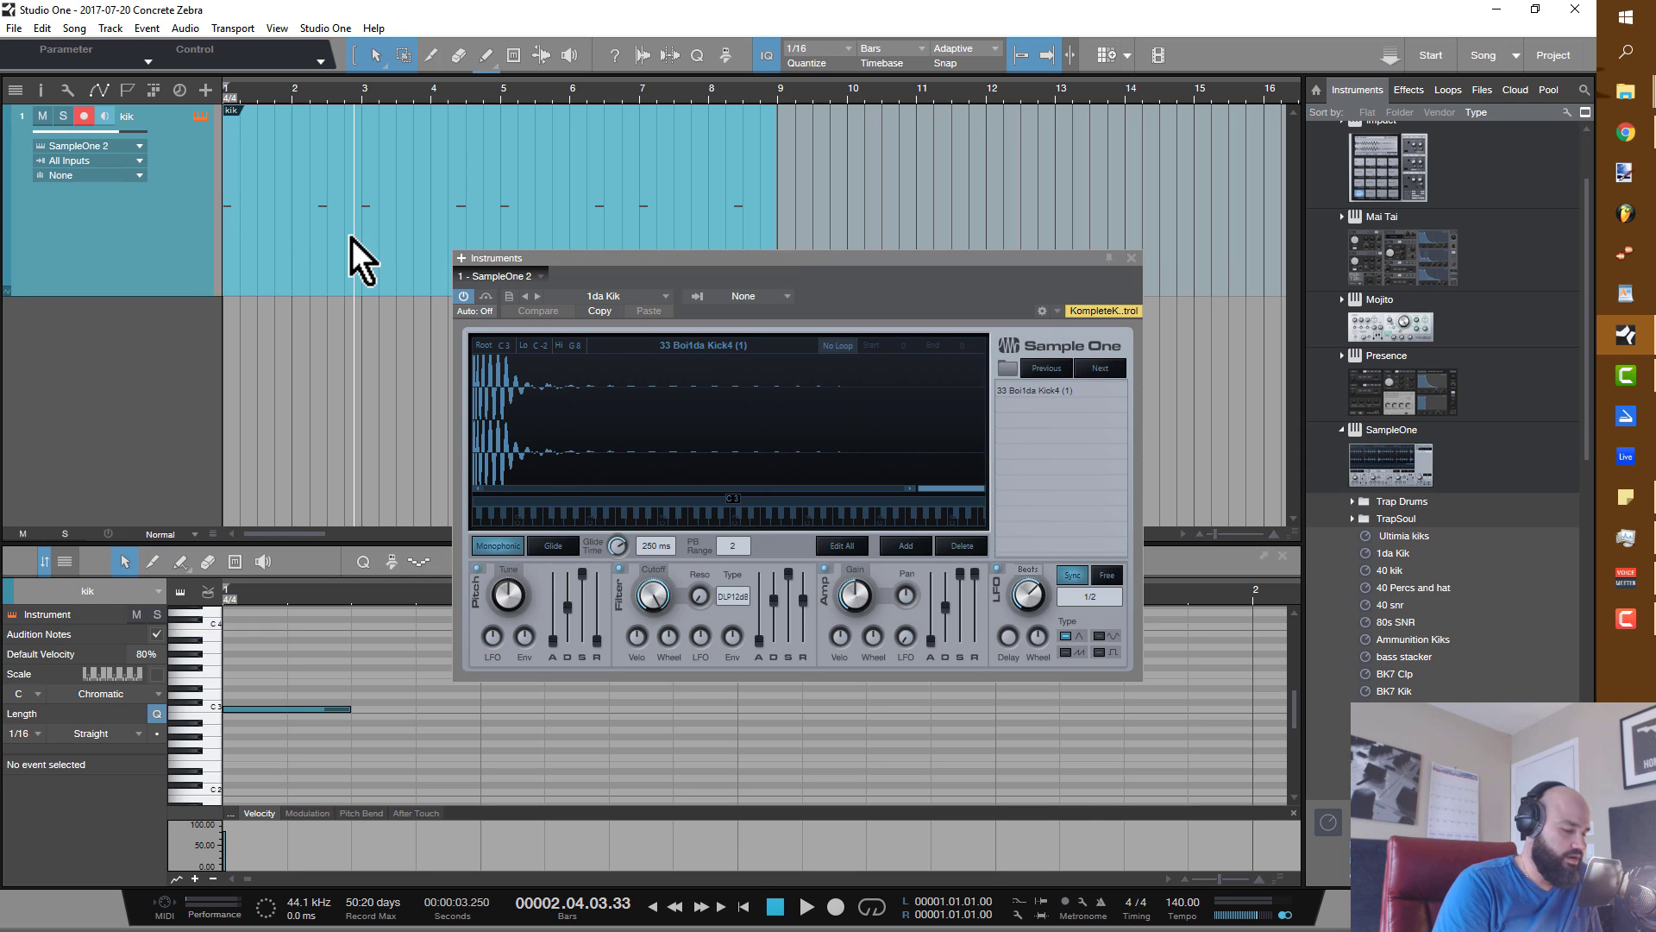
Play the kick pattern from the song start, then close the SampleOne window.
{"action": "key", "text": "Home"}
{"action": "key", "text": "space"}
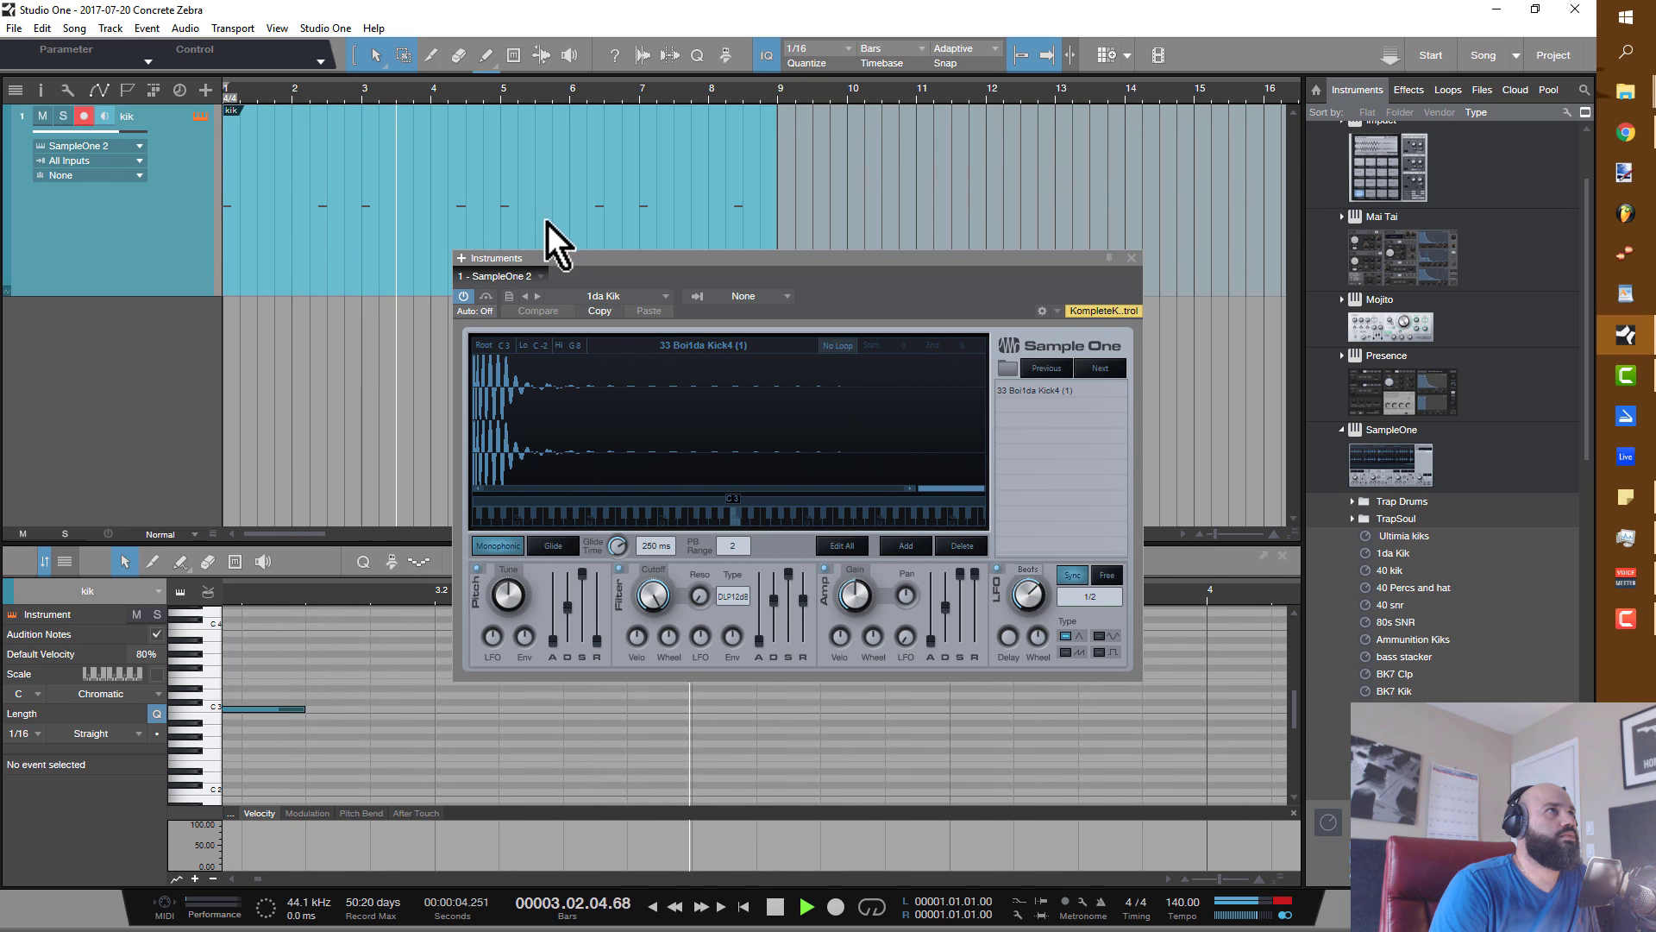
{"action": "key", "text": "space"}
{"action": "left_click", "coordinate": [1130, 257]}
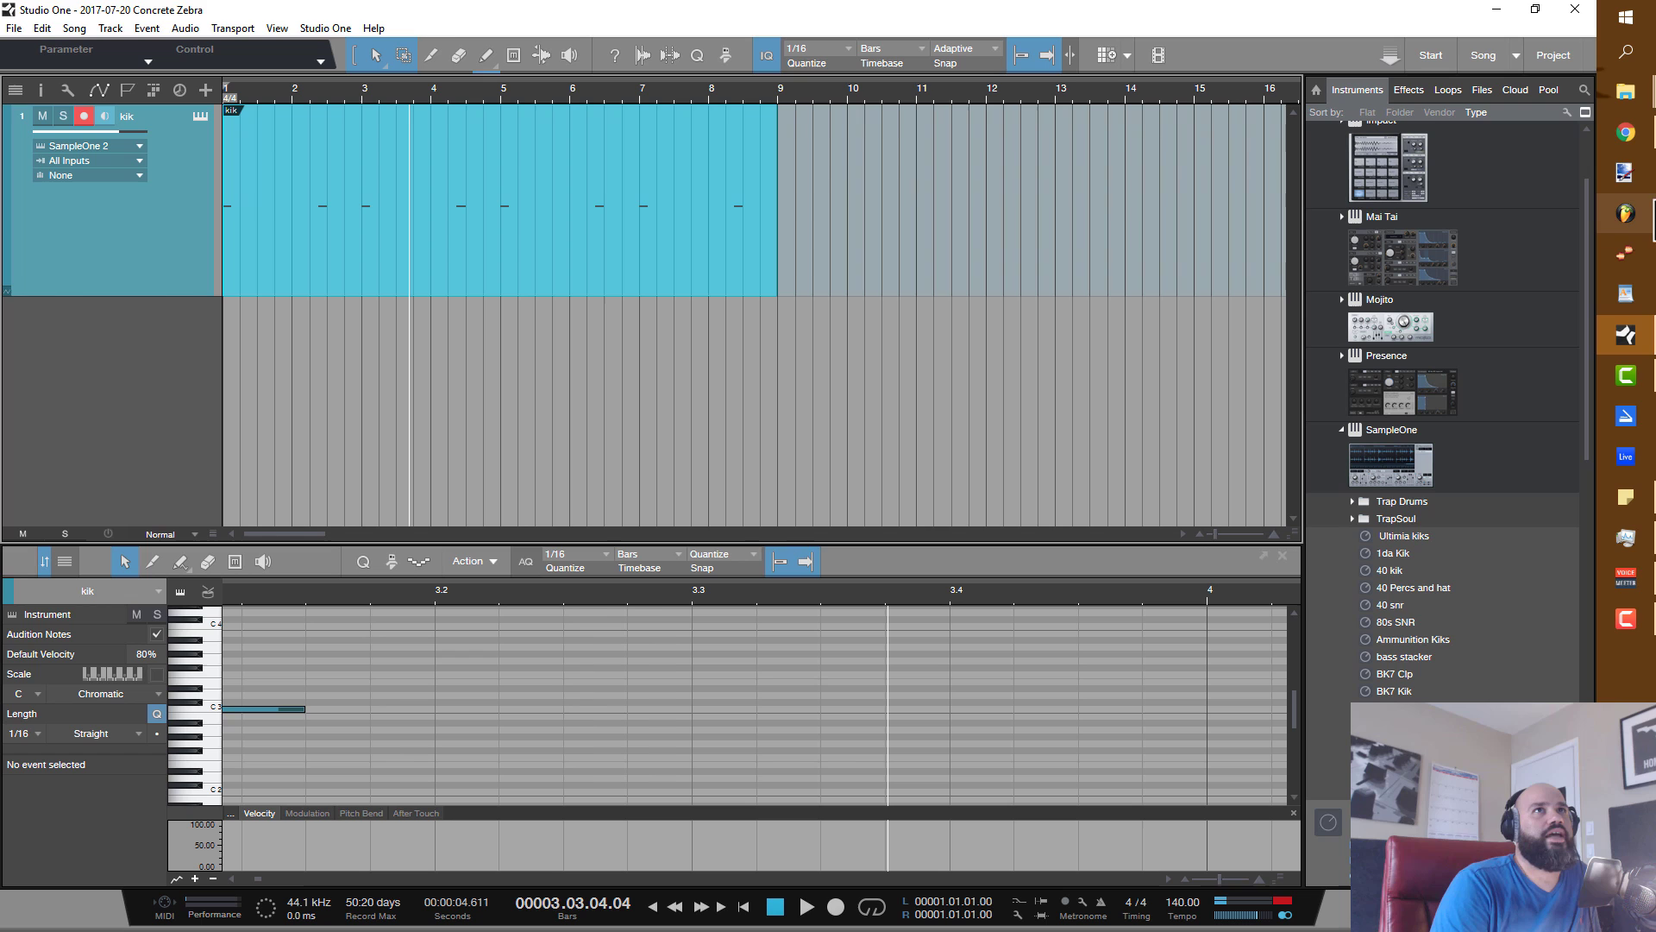
Go up to A MIDI FOLDER > zoned-midi-pack_1467 > Zoned - Midi Pack and drag Dark Bells 127bpm into the song.
{"action": "mouse_move", "coordinate": [1626, 95]}
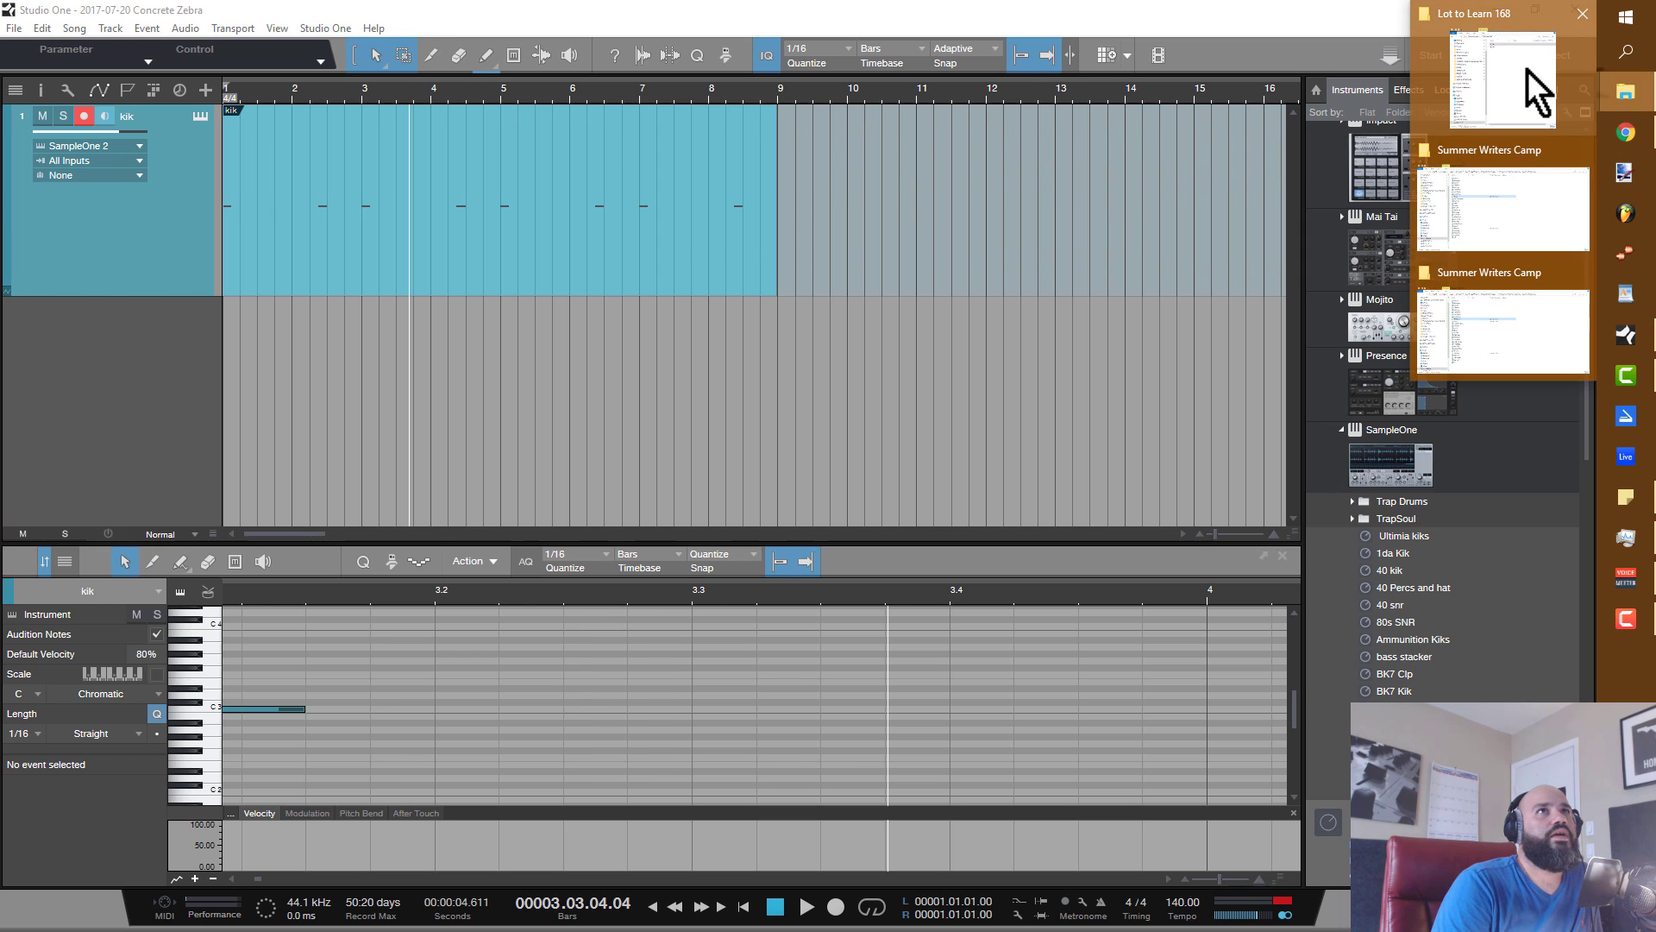
{"action": "left_click", "coordinate": [1516, 116]}
{"action": "left_click", "coordinate": [830, 107]}
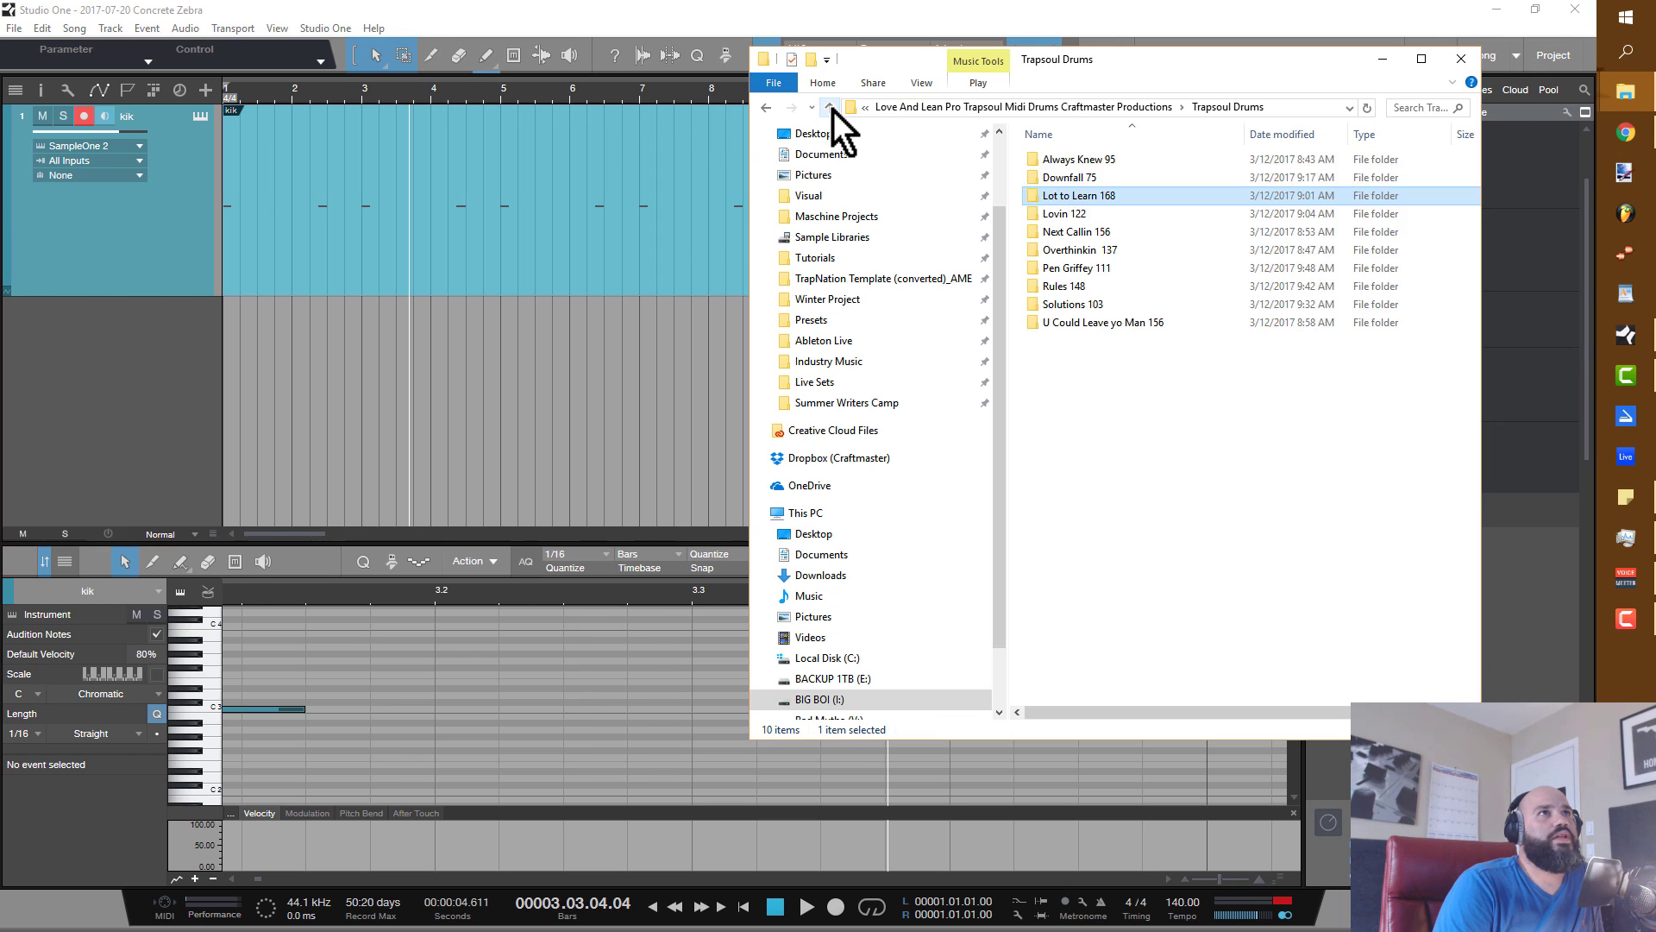
{"action": "left_click", "coordinate": [830, 107]}
{"action": "left_click", "coordinate": [830, 107]}
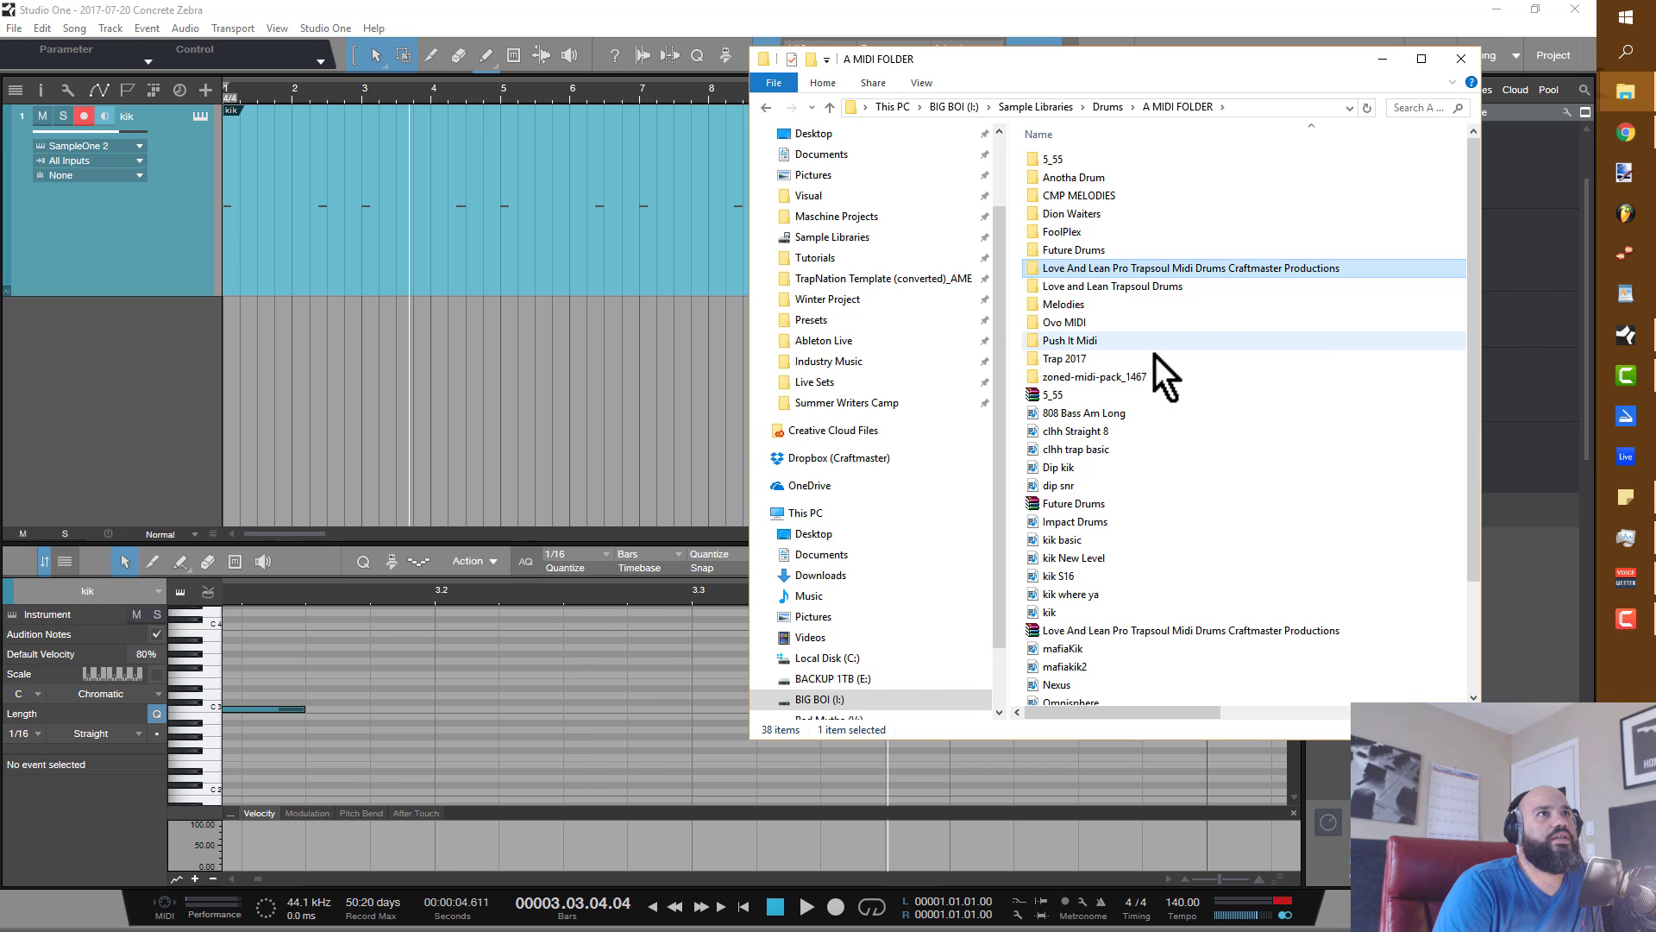
{"action": "double_click", "coordinate": [1135, 377]}
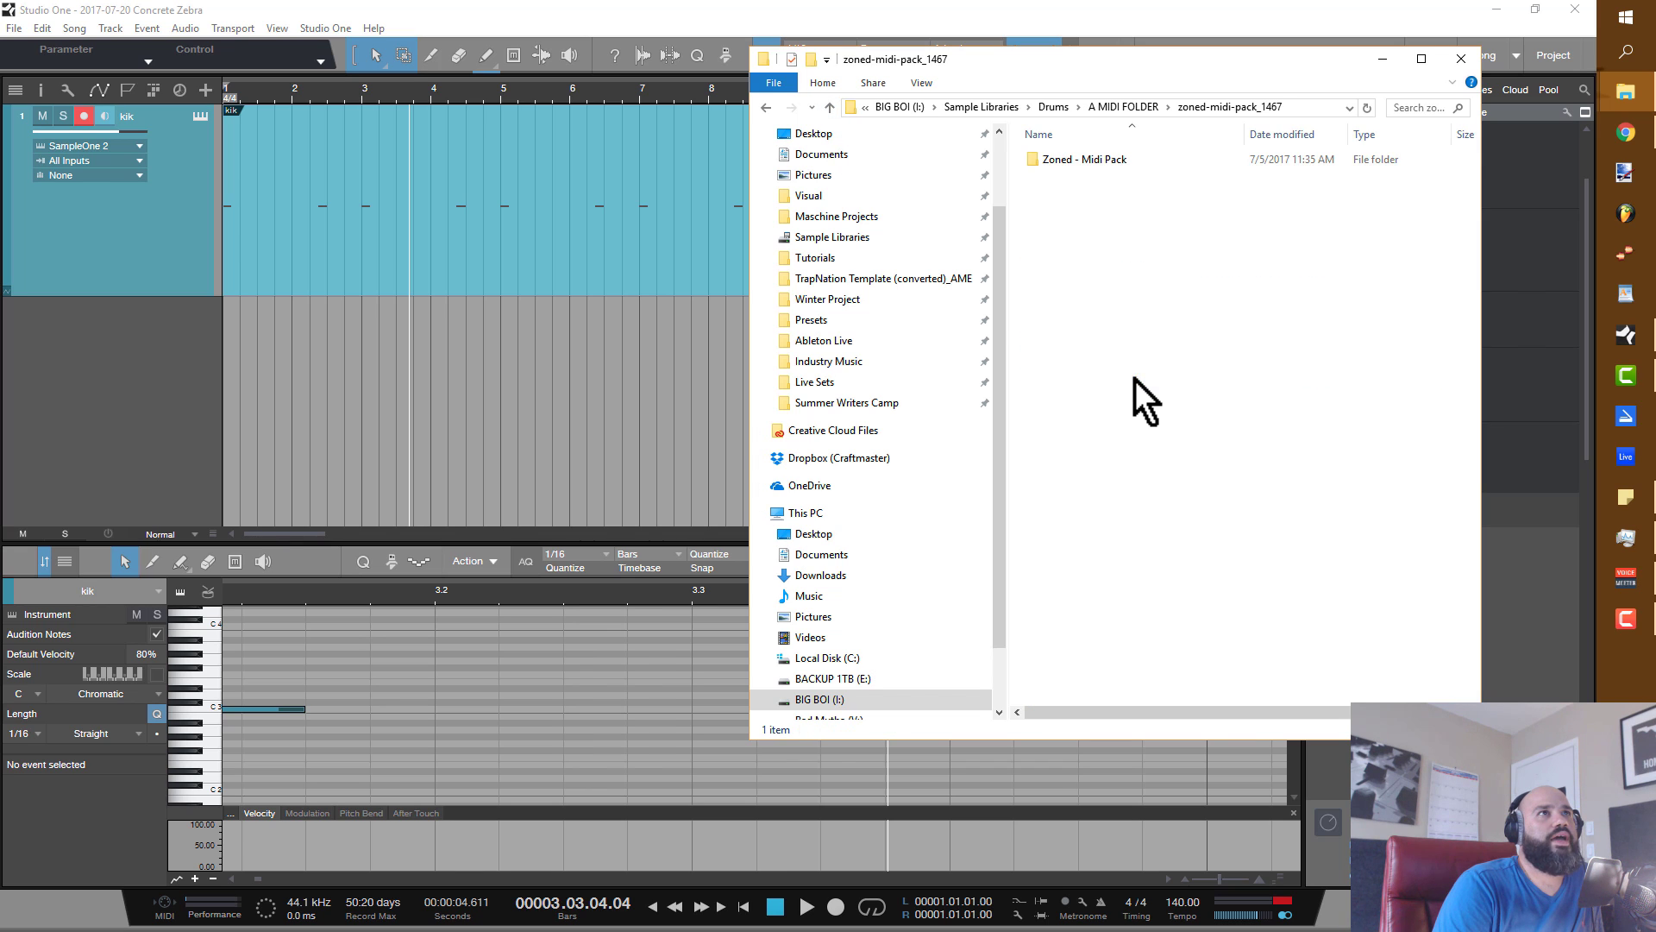
{"action": "double_click", "coordinate": [1086, 164]}
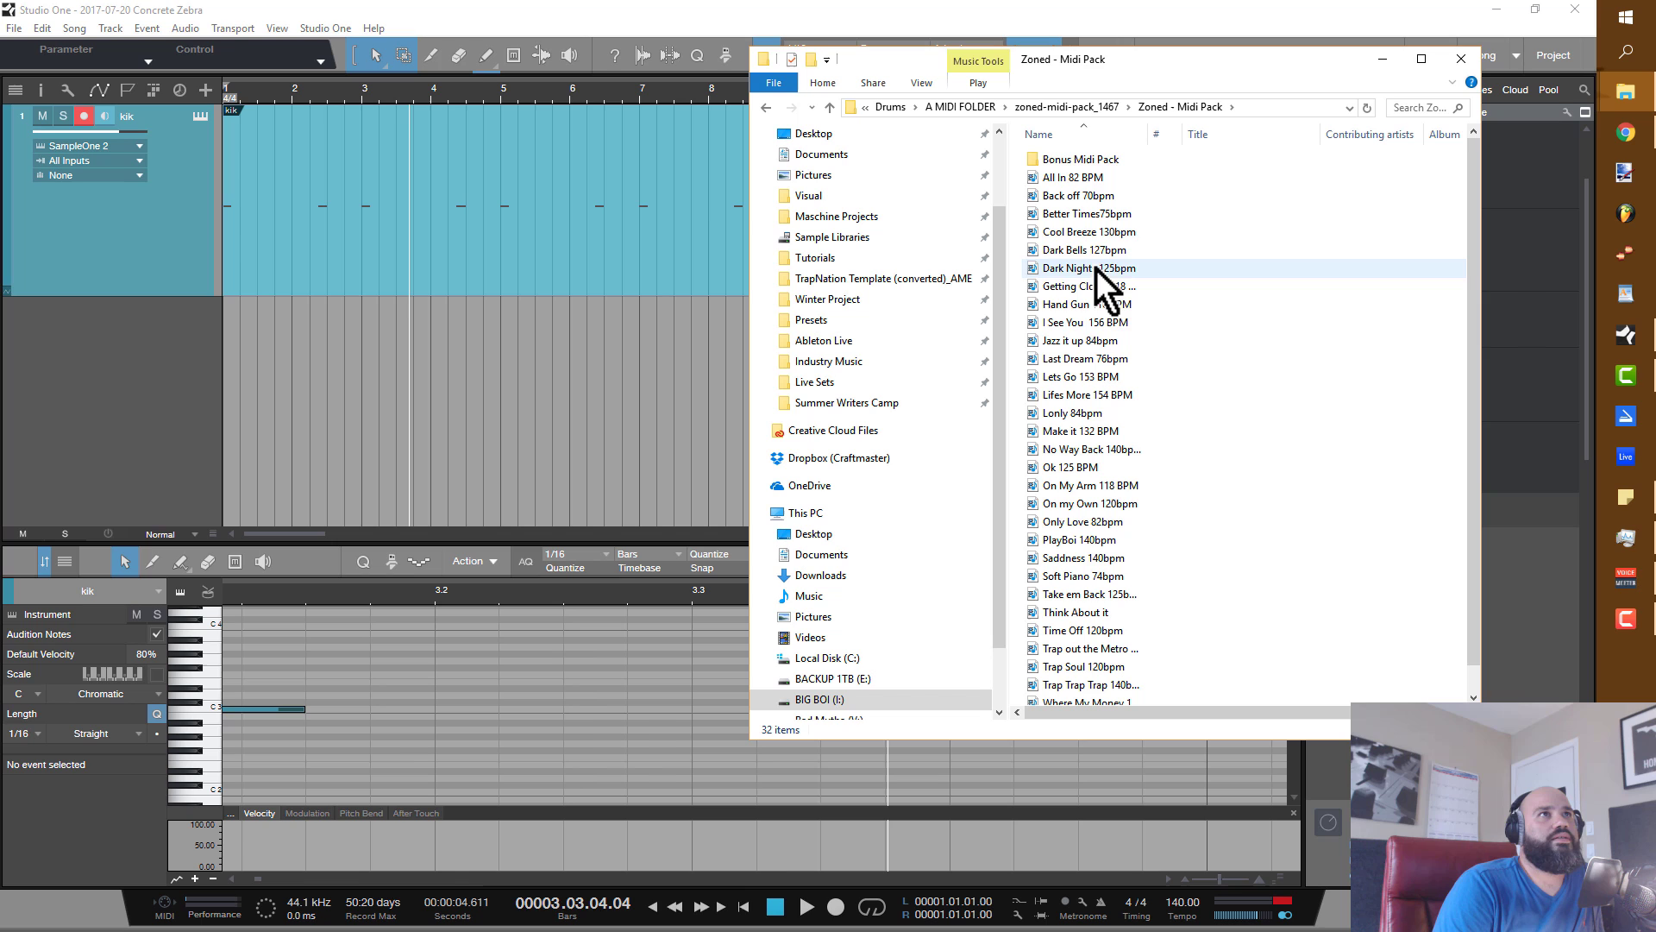
{"action": "left_click_drag", "start_coordinate": [1089, 252], "coordinate": [236, 416]}
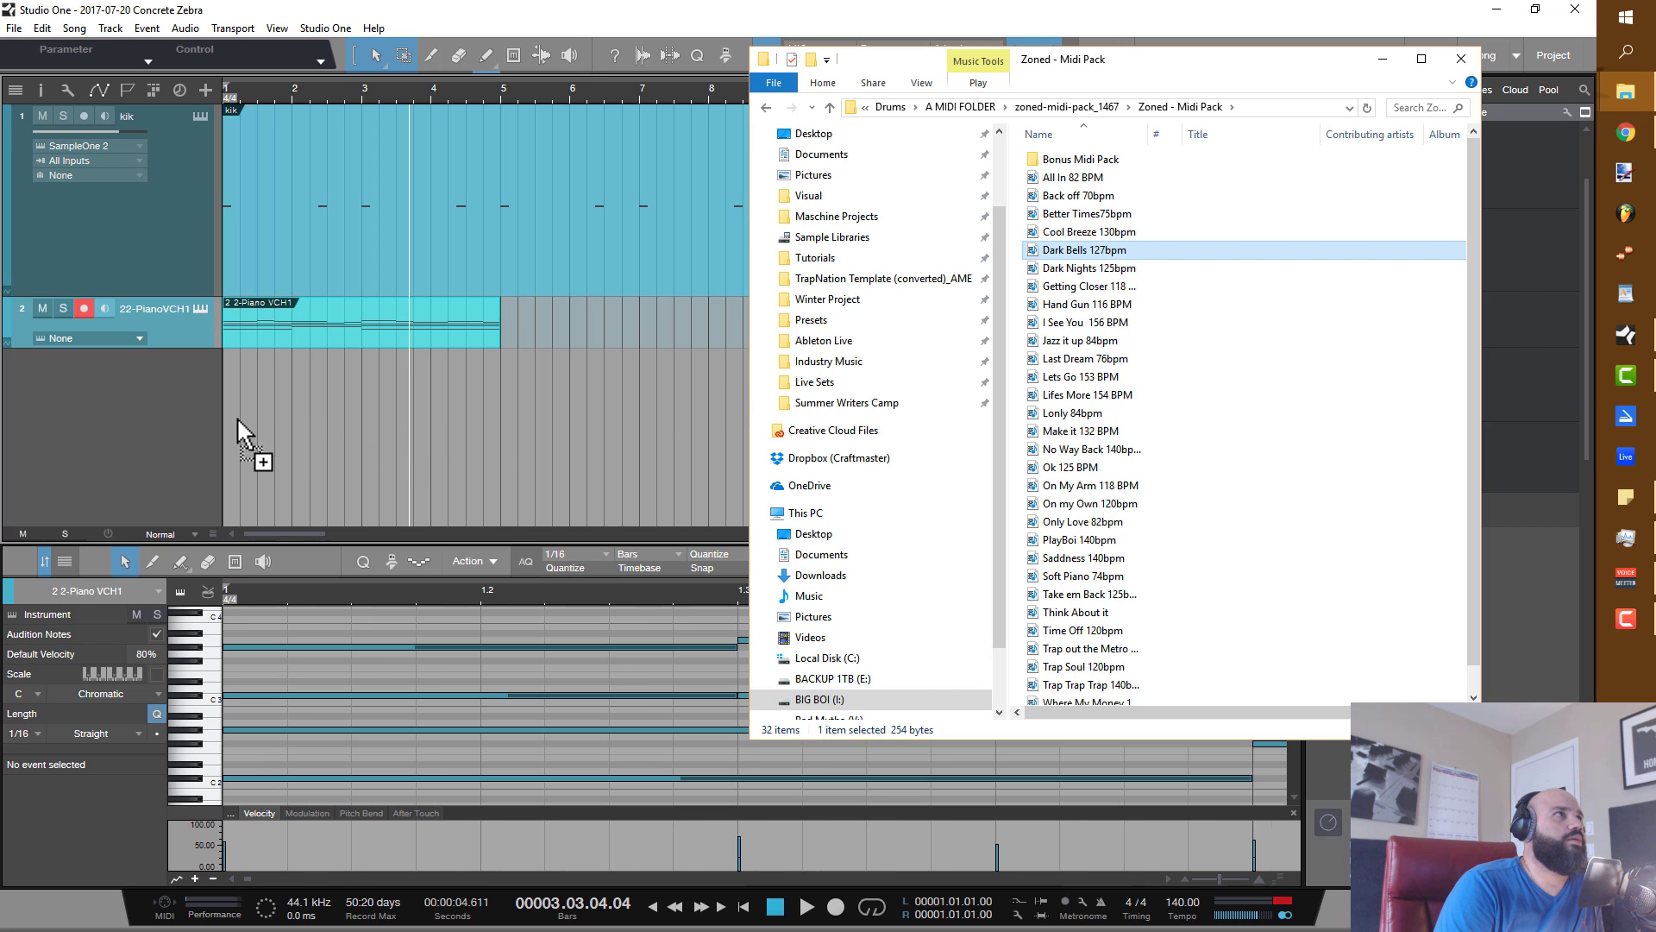
Close Explorer, enlarge the tracks and play the new Dark Bells part from the start.
{"action": "left_click", "coordinate": [1461, 59]}
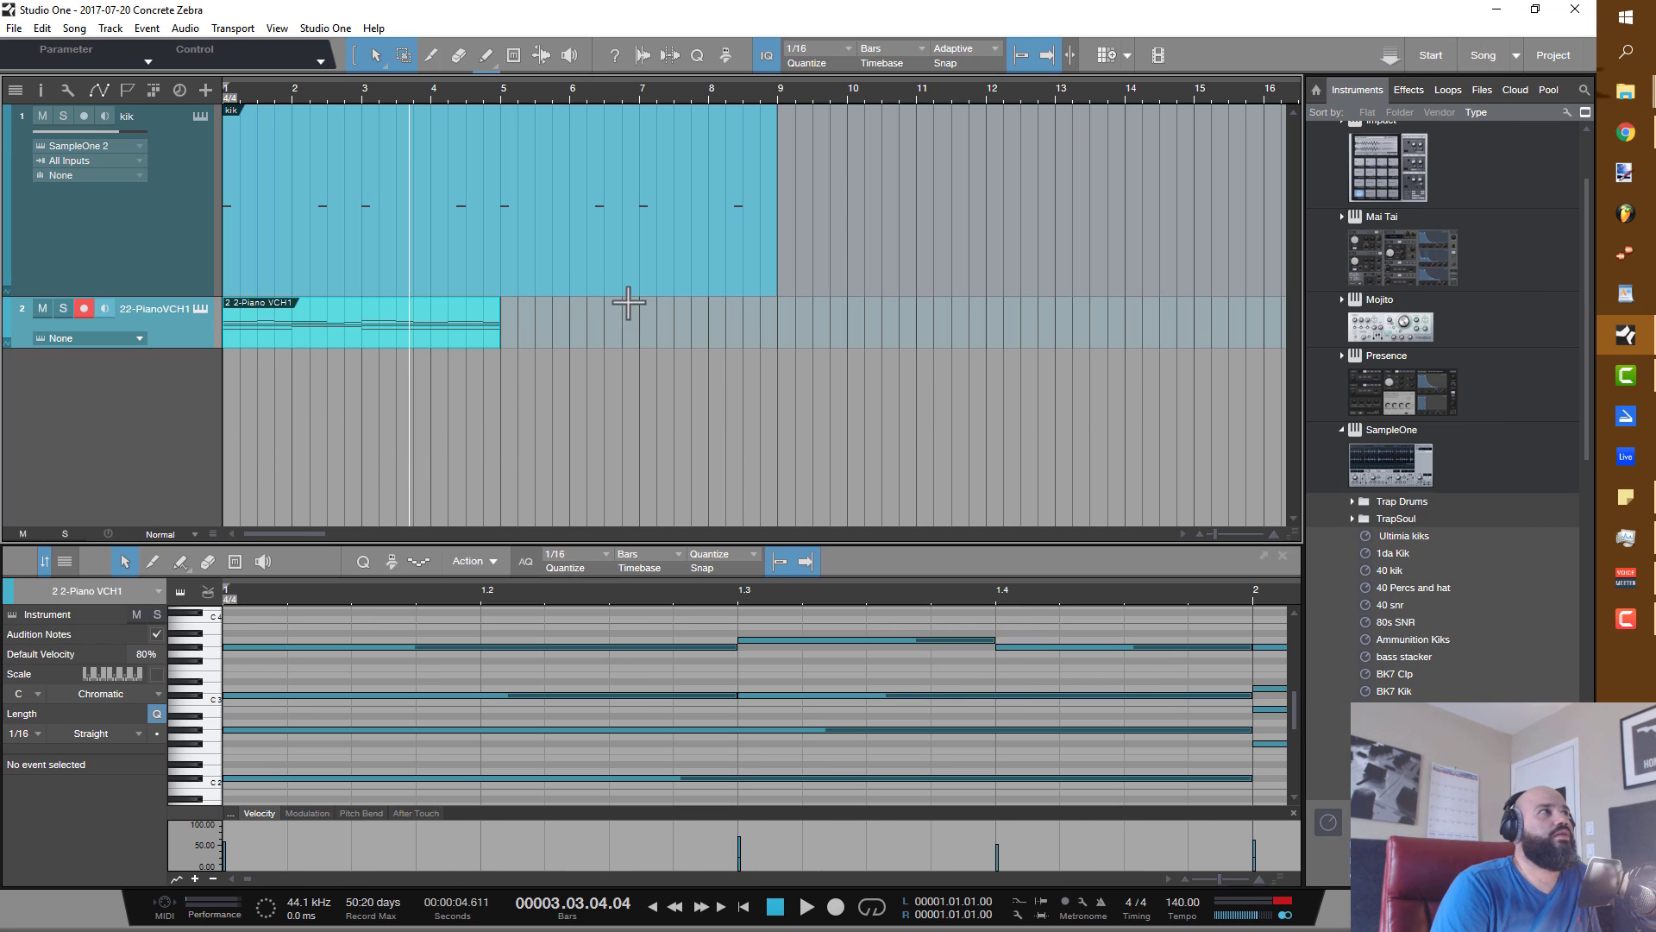
{"action": "left_click", "coordinate": [321, 369]}
{"action": "key", "text": "shift+e"}
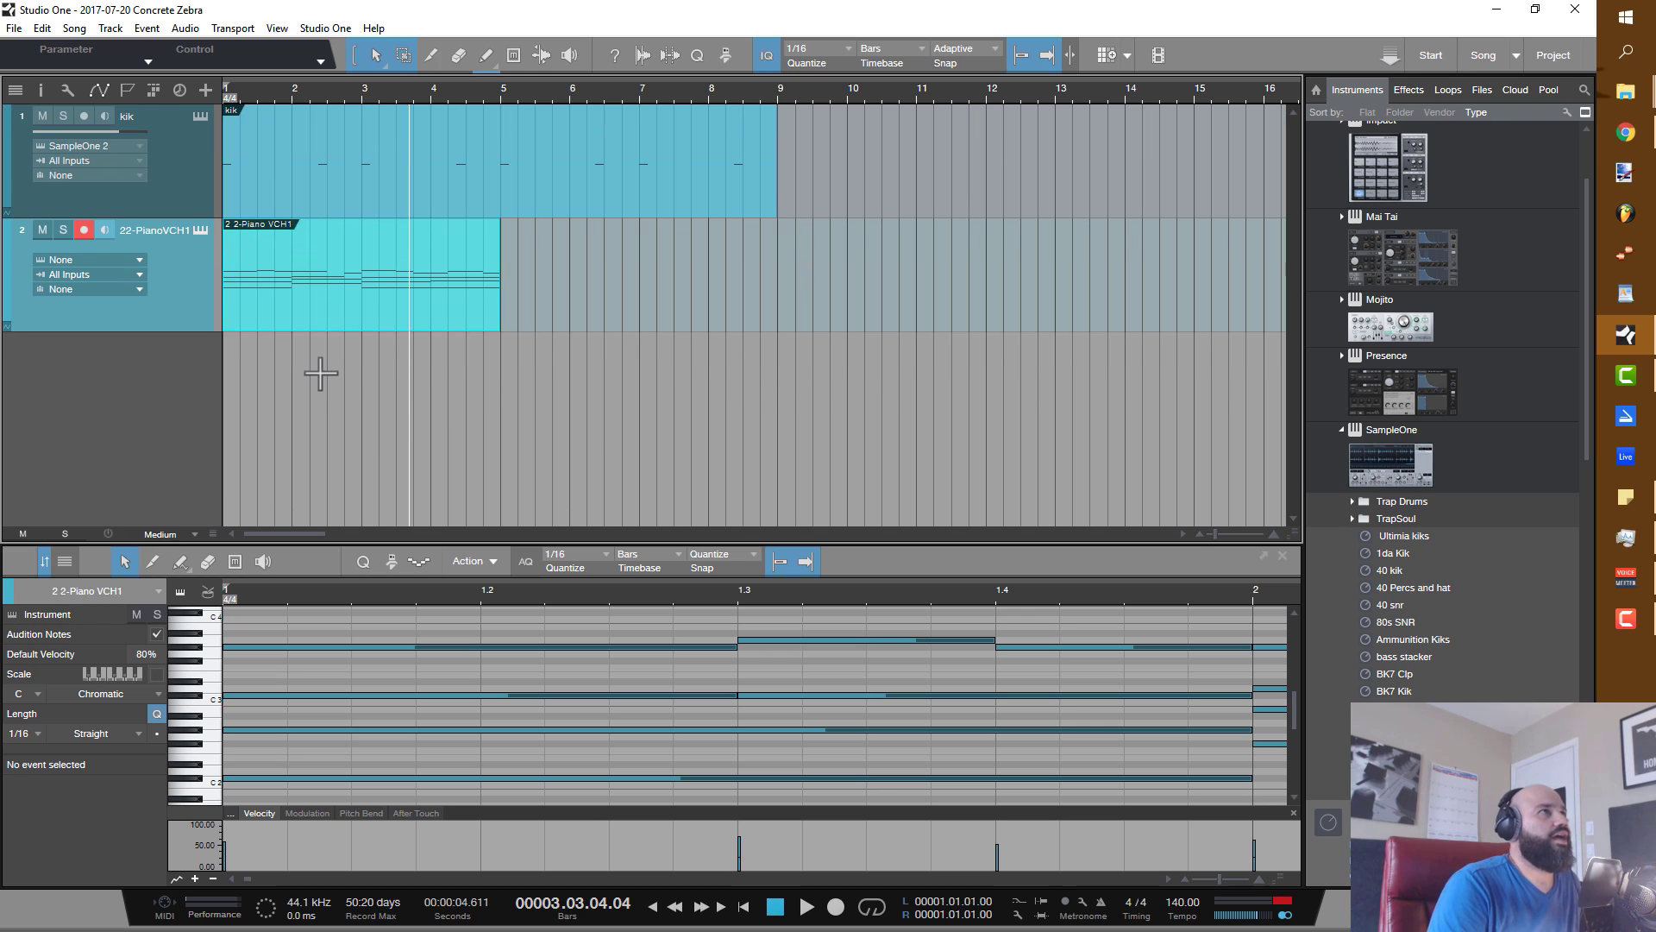
{"action": "key", "text": "comma"}
{"action": "key", "text": "space"}
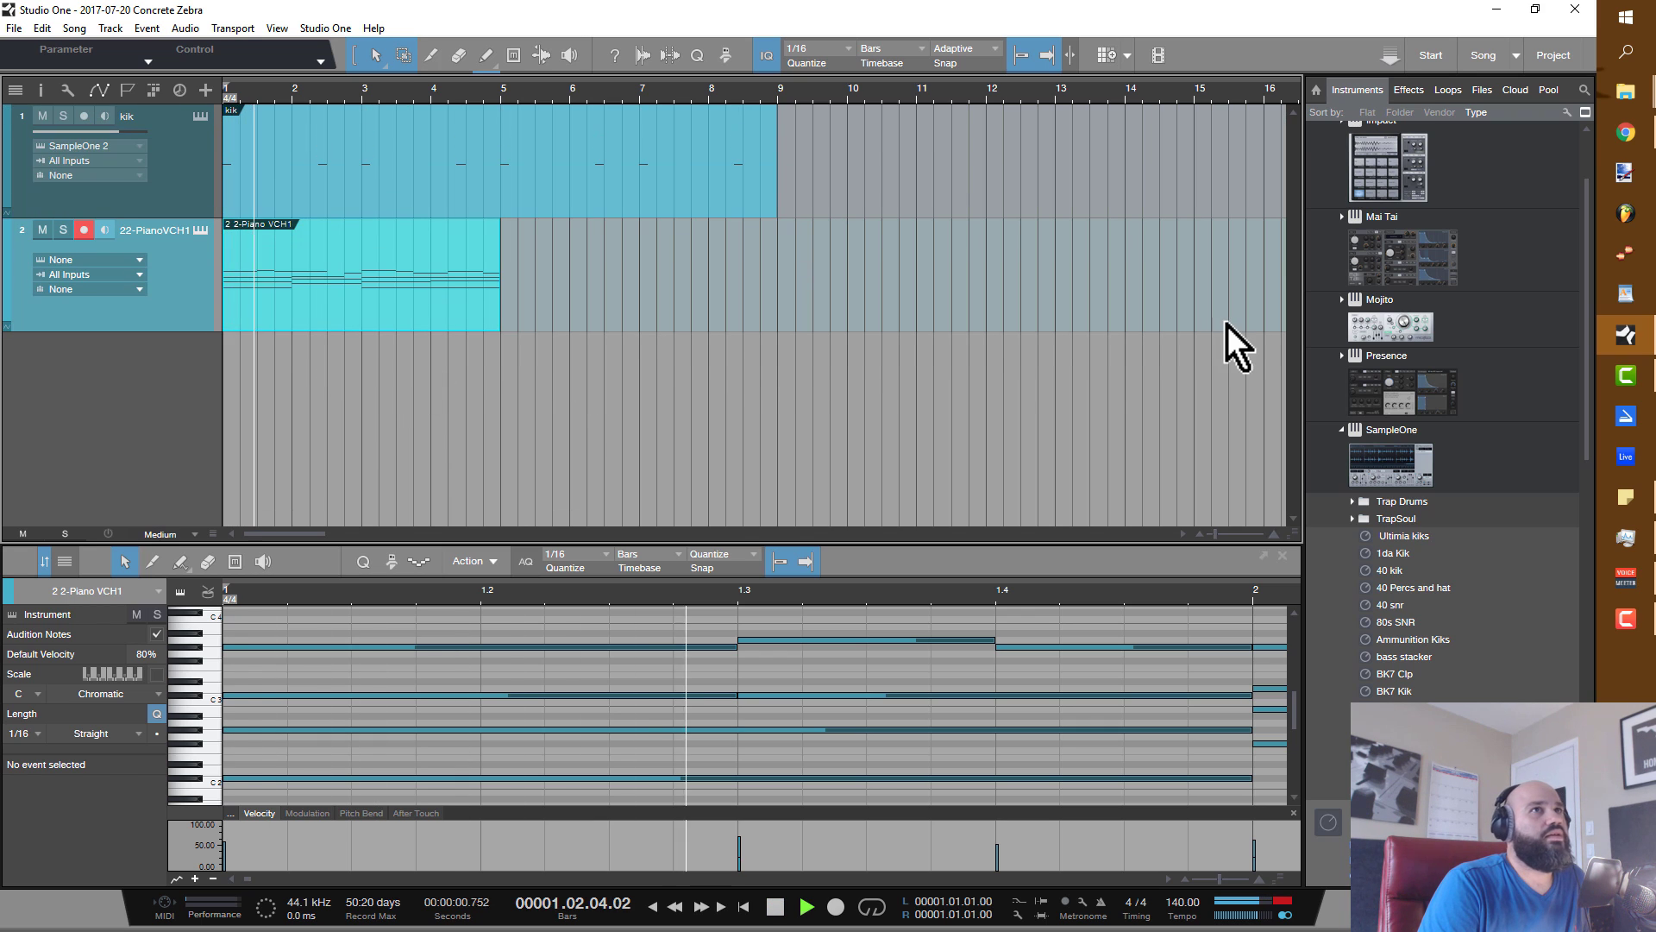
{"action": "key", "text": "space"}
Load the VST2 Nexus instrument onto the 22-PianoVCH1 track.
{"action": "double_click", "coordinate": [1425, 262]}
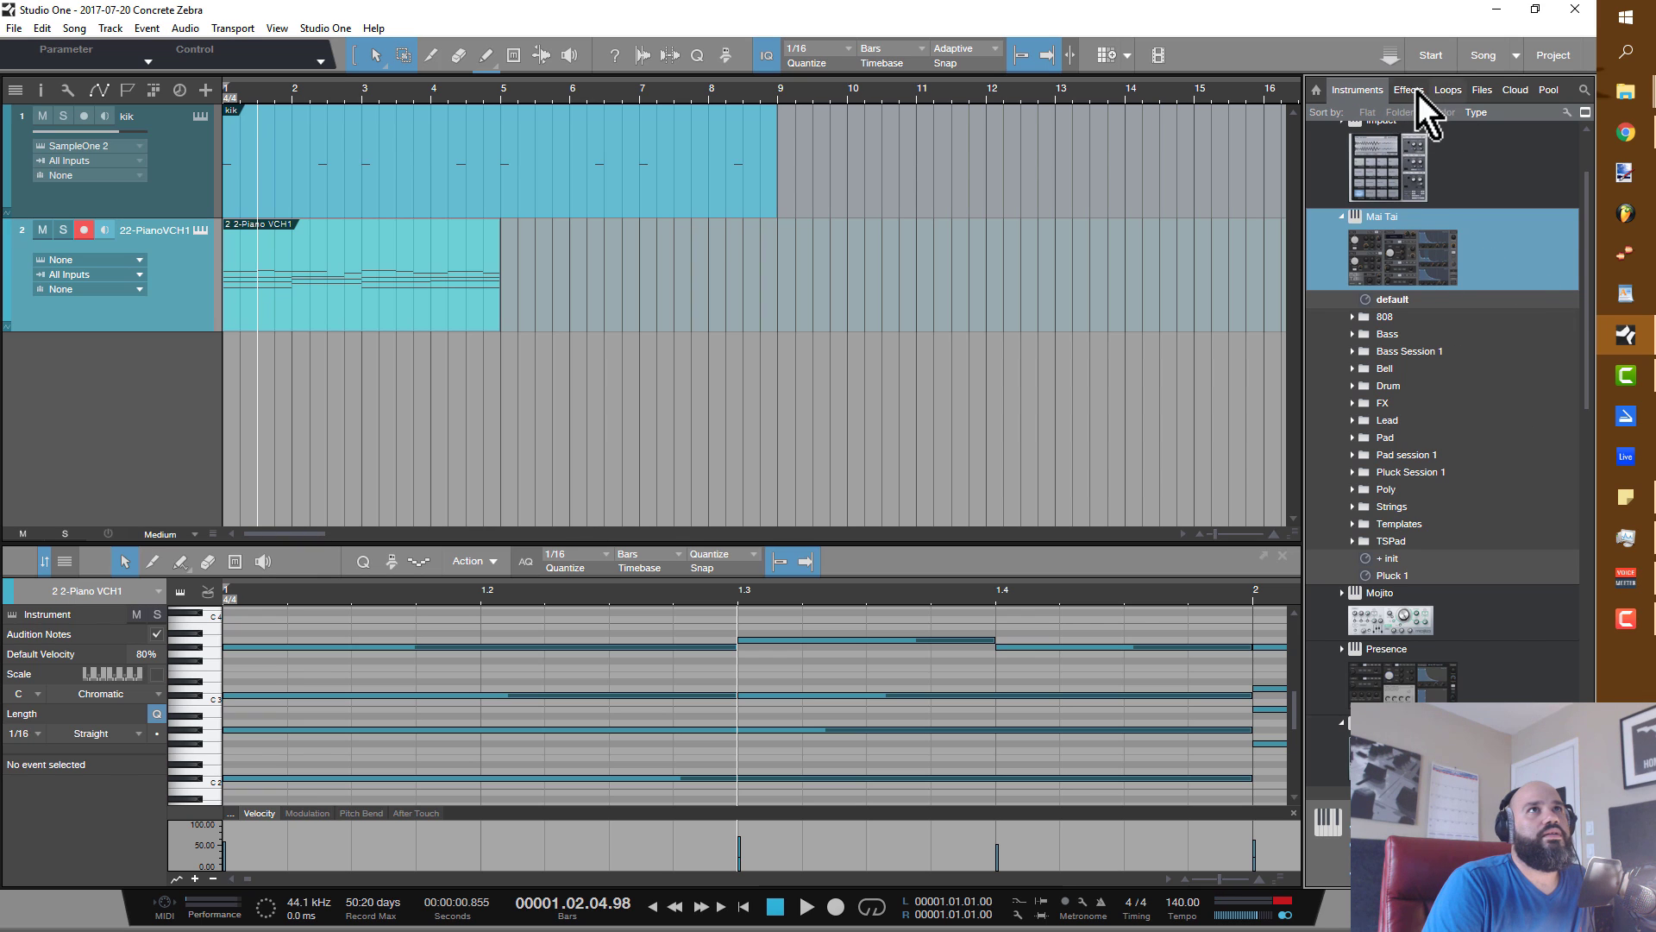
{"action": "scroll", "coordinate": [1473, 457], "scroll_direction": "down", "scroll_amount": 10}
{"action": "scroll", "coordinate": [1468, 448], "scroll_direction": "up", "scroll_amount": 7}
{"action": "scroll", "coordinate": [1471, 416], "scroll_direction": "up", "scroll_amount": 5}
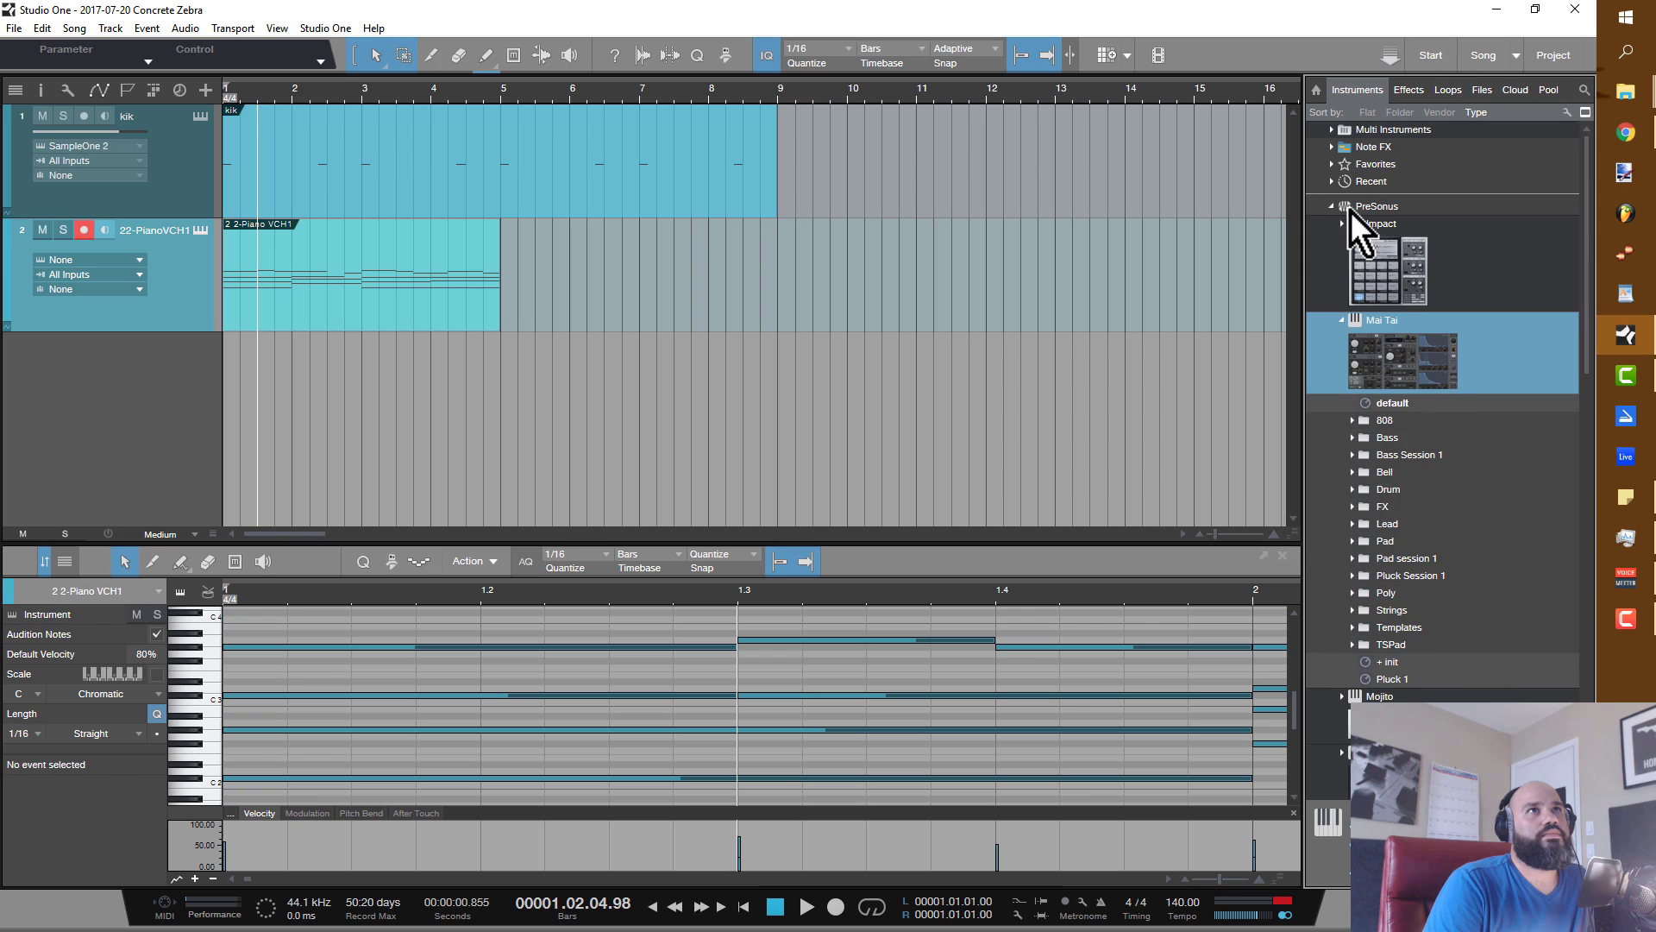
{"action": "left_click", "coordinate": [1330, 207]}
{"action": "left_click", "coordinate": [1332, 223]}
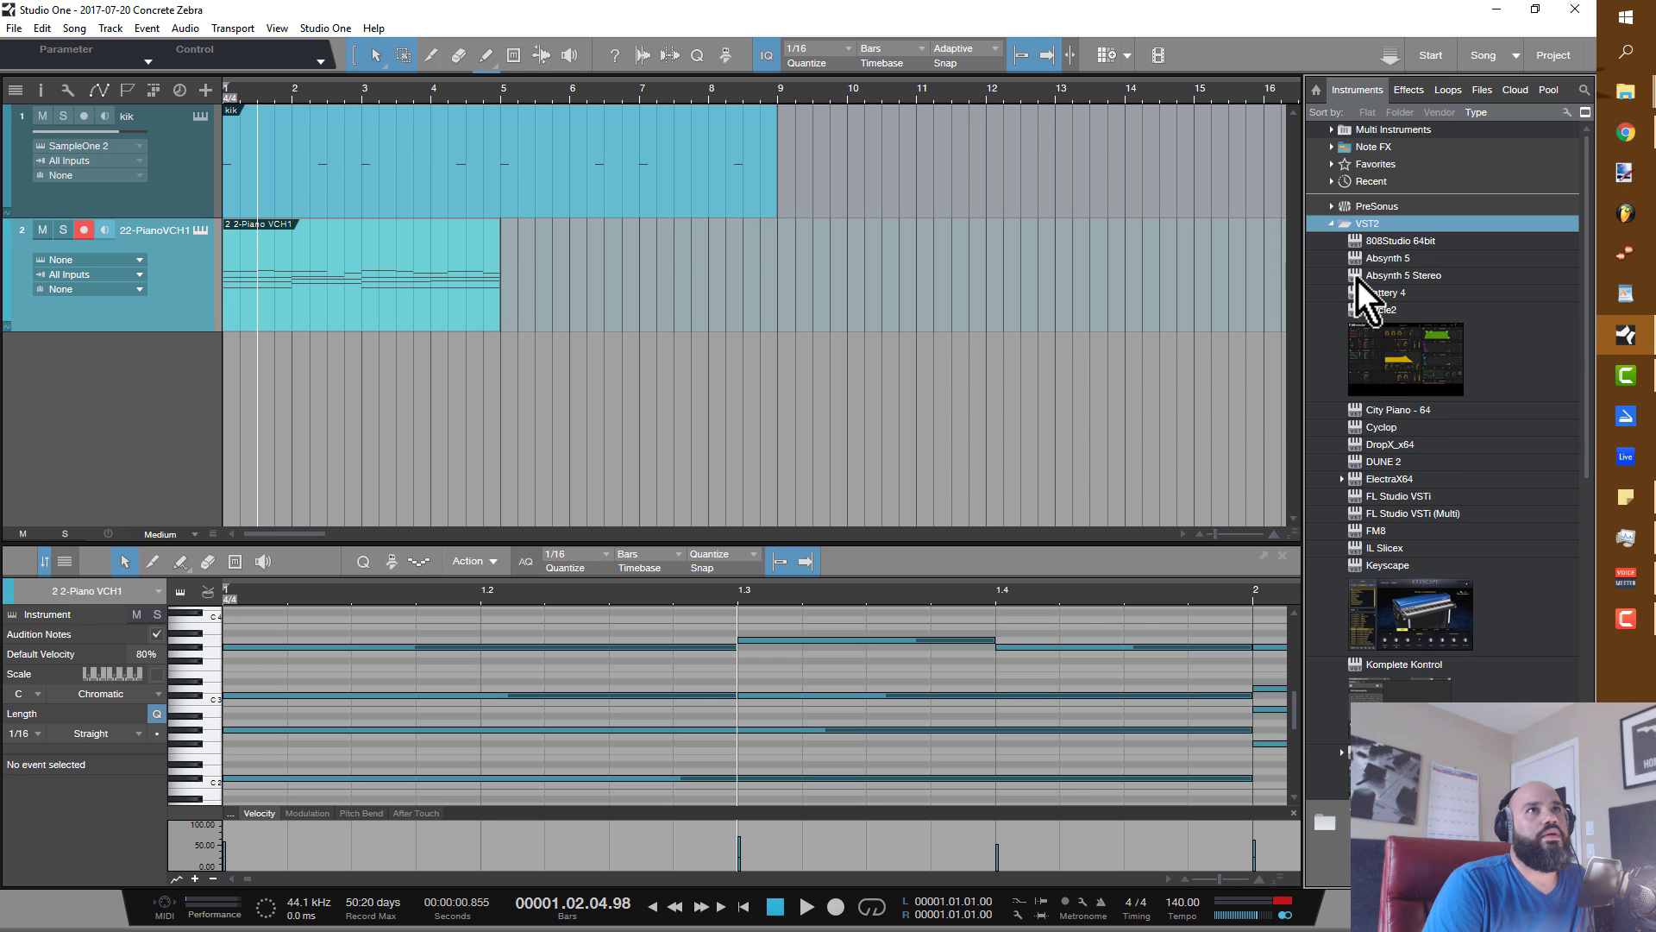
{"action": "scroll", "coordinate": [1496, 433], "scroll_direction": "down", "scroll_amount": 10}
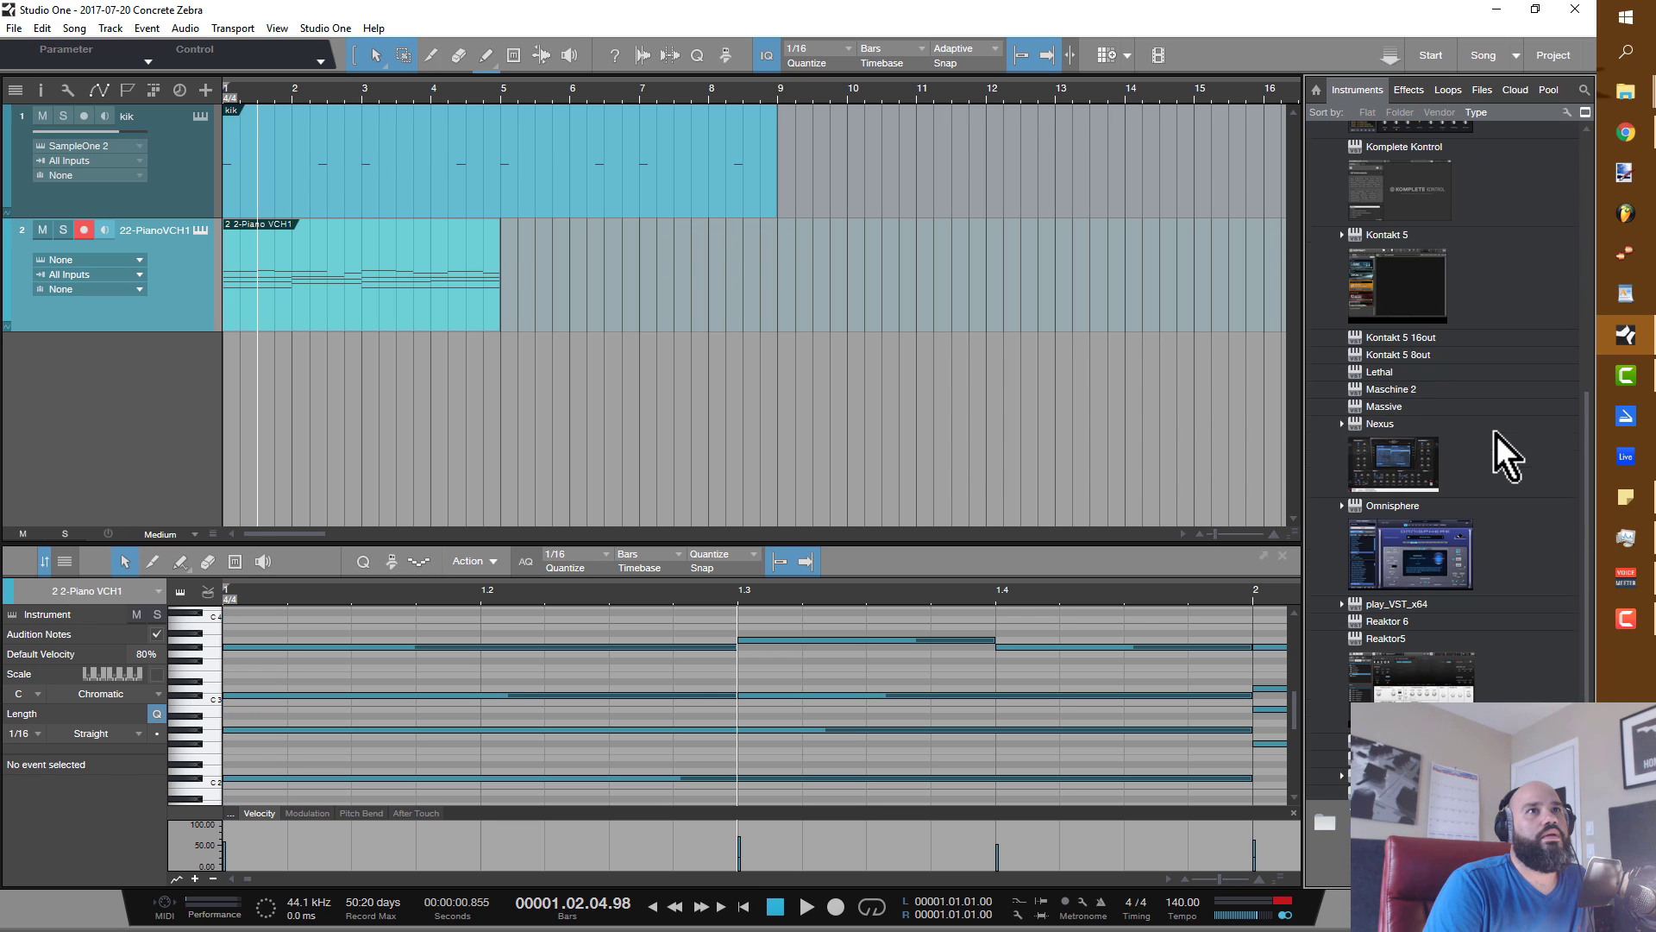
{"action": "left_click_drag", "start_coordinate": [1496, 433], "coordinate": [182, 307]}
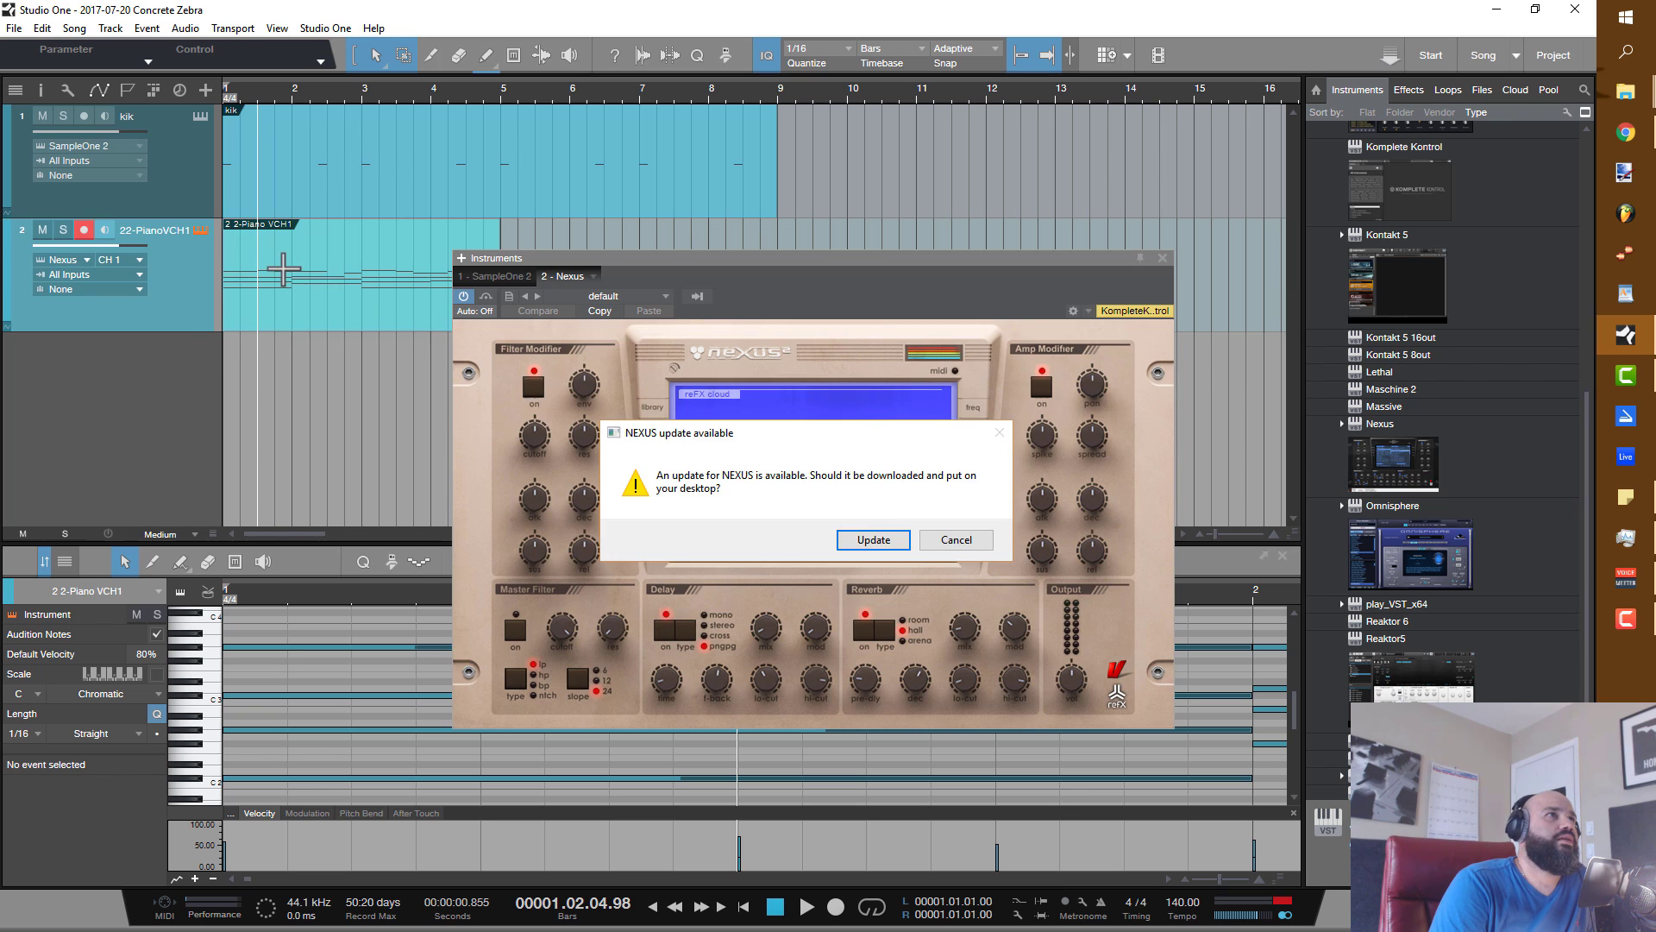
Dismiss the Nexus update prompt and try Single Layer Leads > LD Attack Lead 1 with output at 51.
{"action": "left_click", "coordinate": [956, 540]}
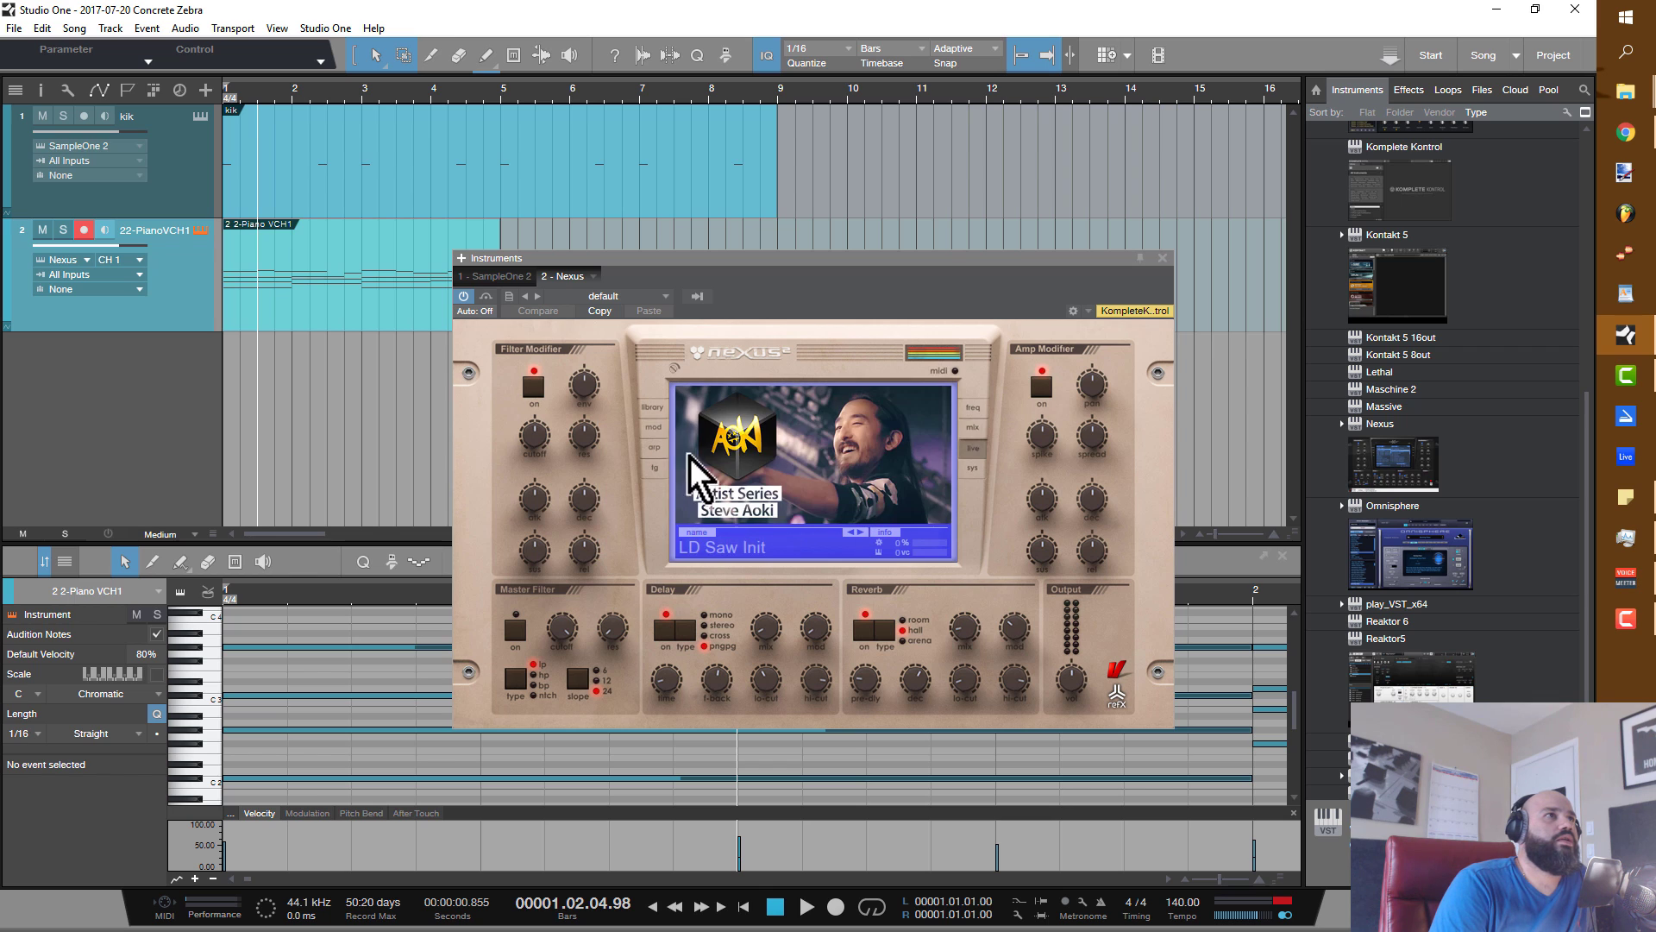
{"action": "left_click", "coordinate": [659, 409]}
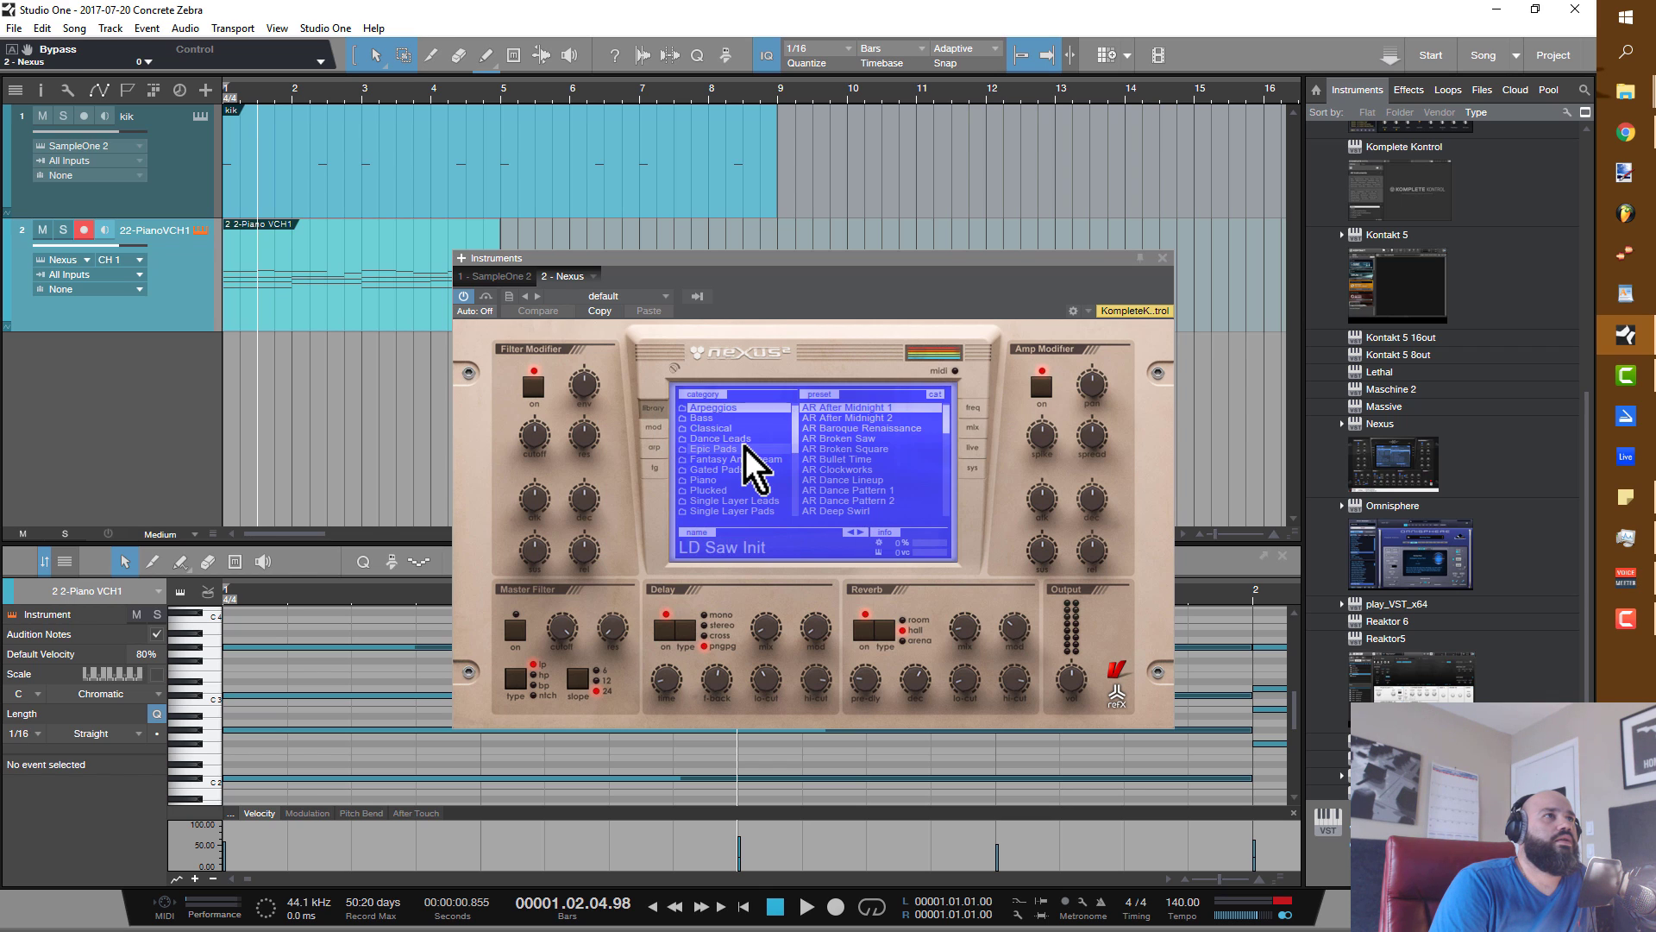
{"action": "left_click", "coordinate": [749, 502]}
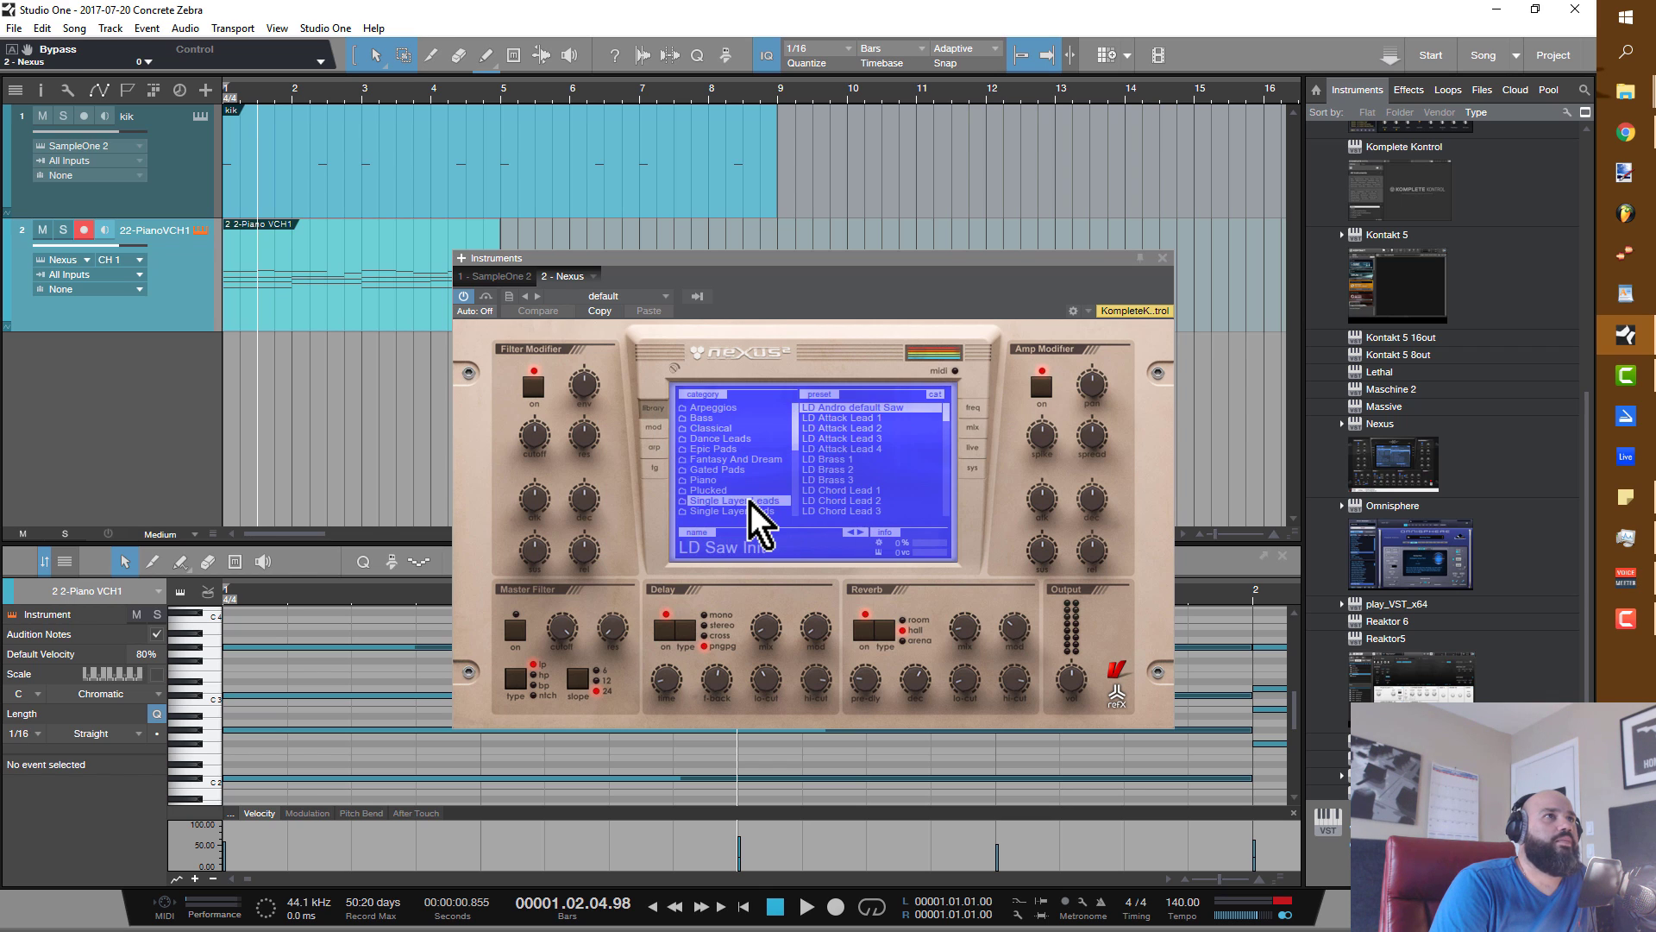
{"action": "left_click", "coordinate": [850, 416]}
{"action": "key", "text": "space"}
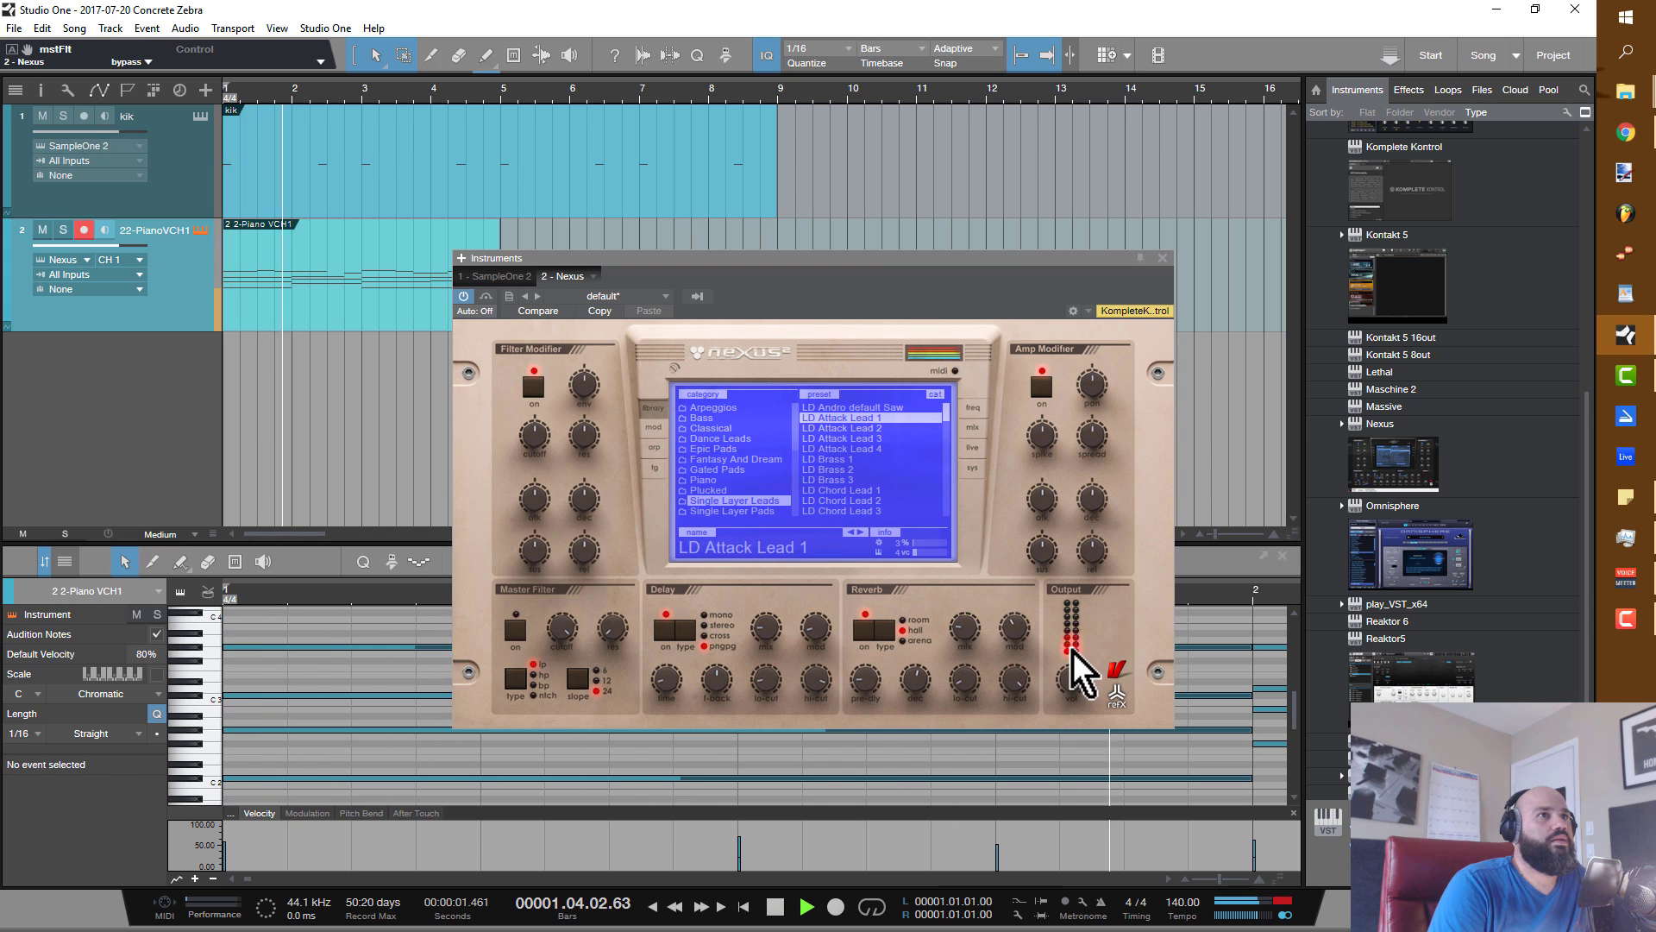
{"action": "left_click_drag", "start_coordinate": [1075, 669], "coordinate": [1083, 695]}
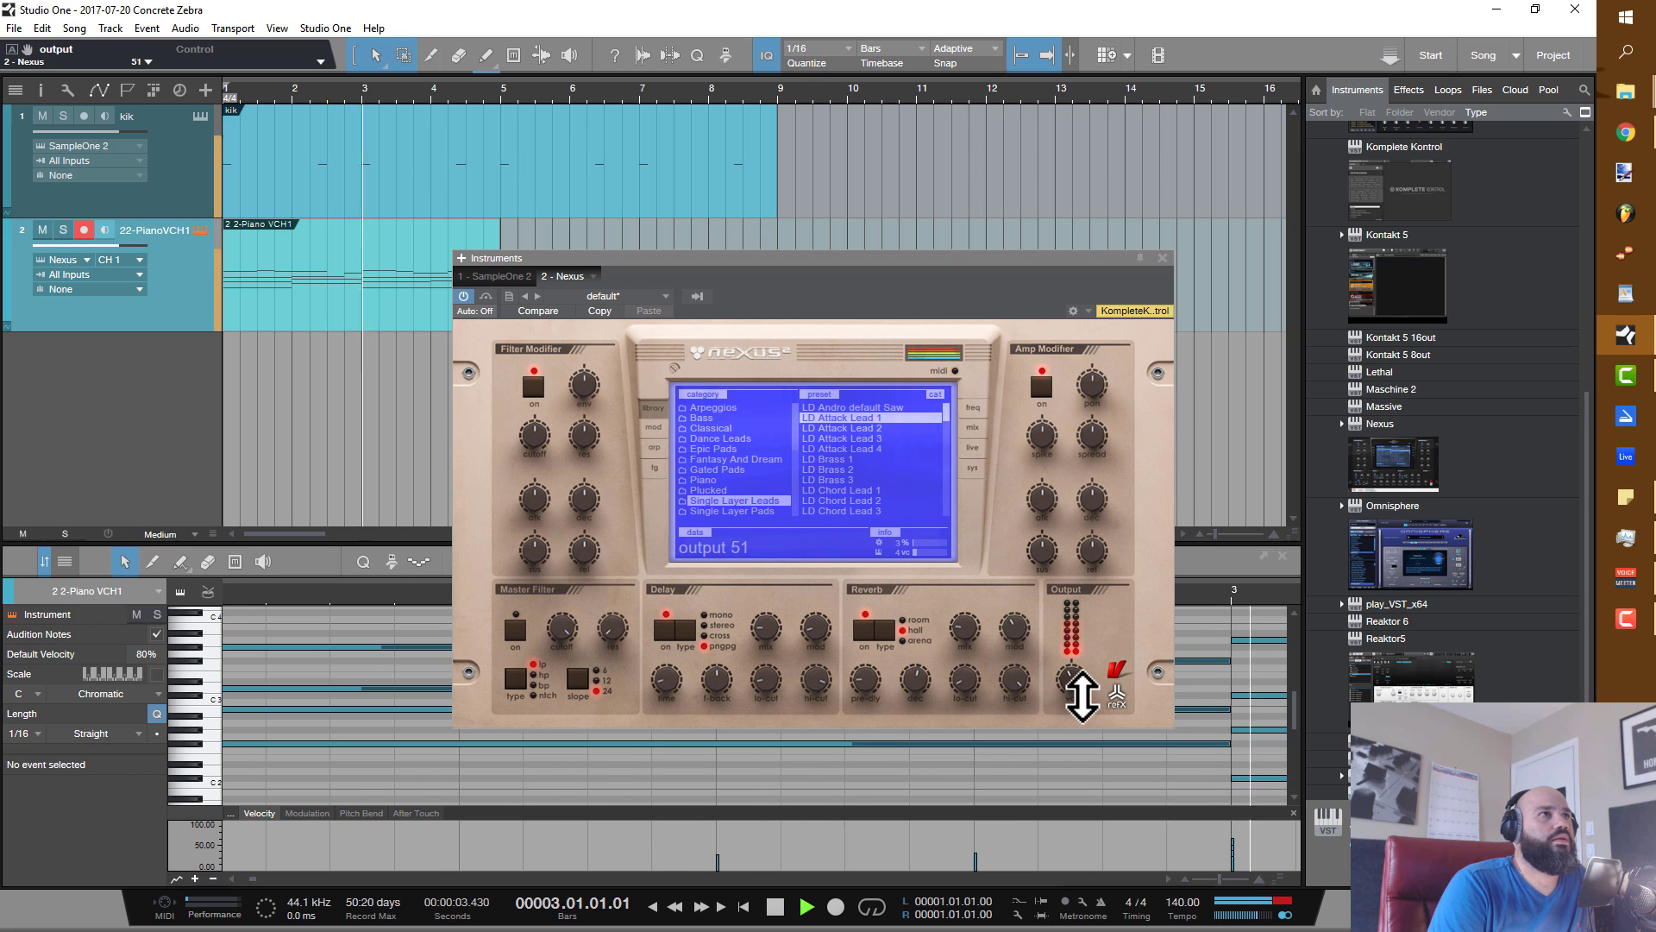
Switch Nexus to the Piano > PN Arena Ambience preset and hear it from the start.
{"action": "left_click", "coordinate": [730, 480]}
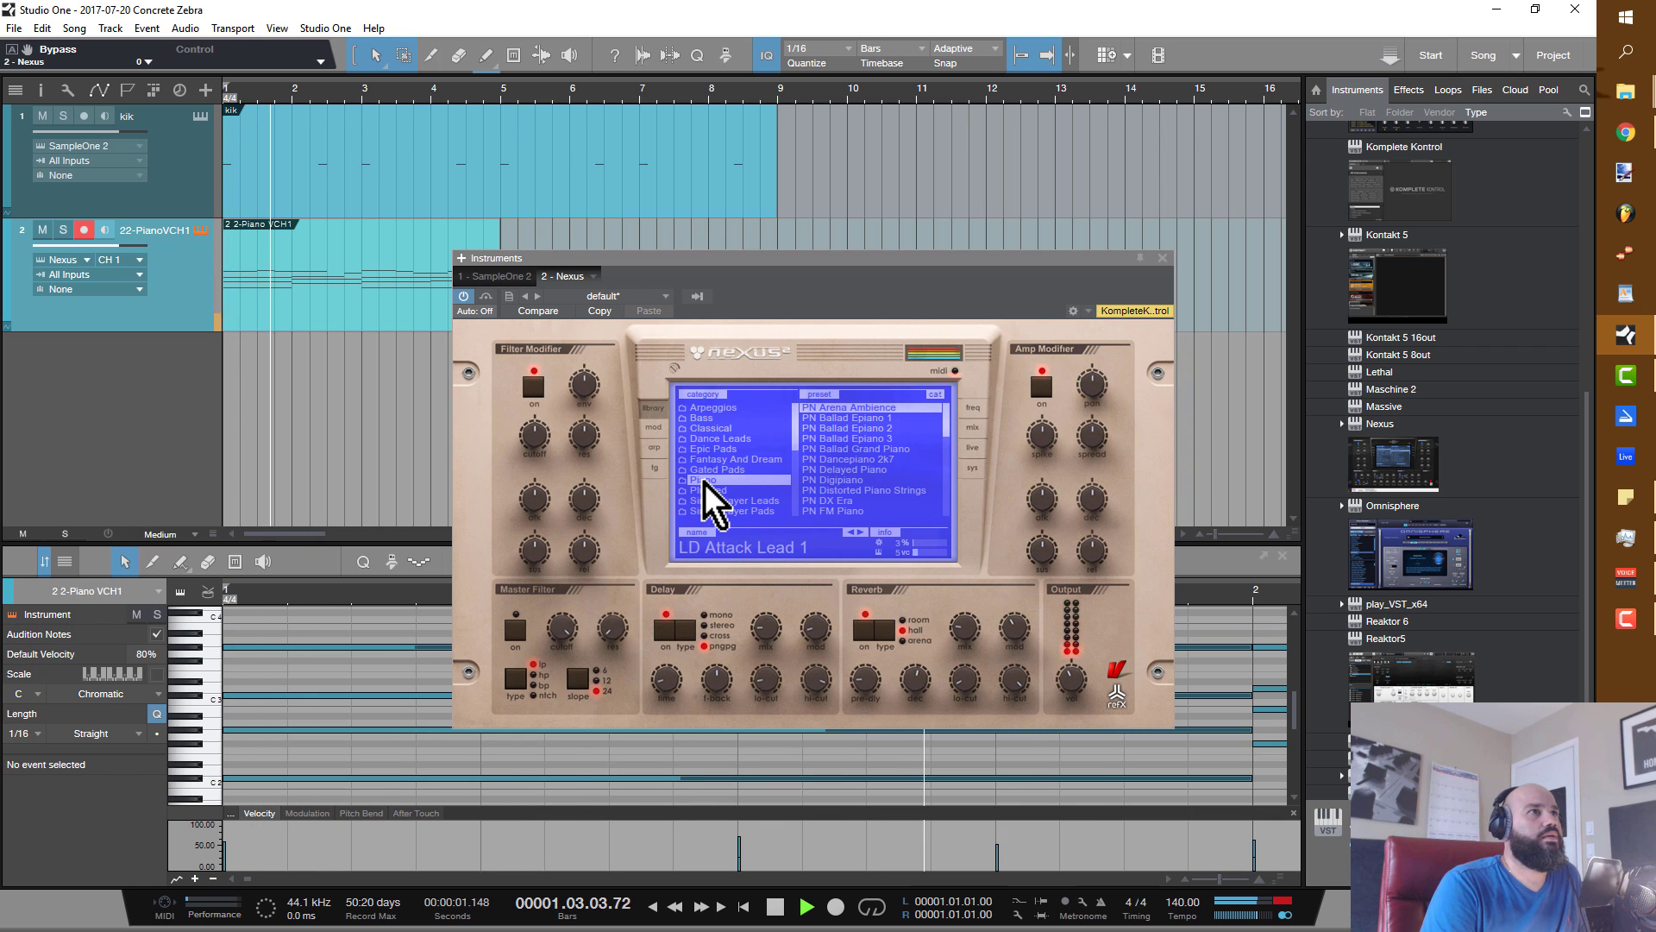
{"action": "left_click", "coordinate": [842, 407]}
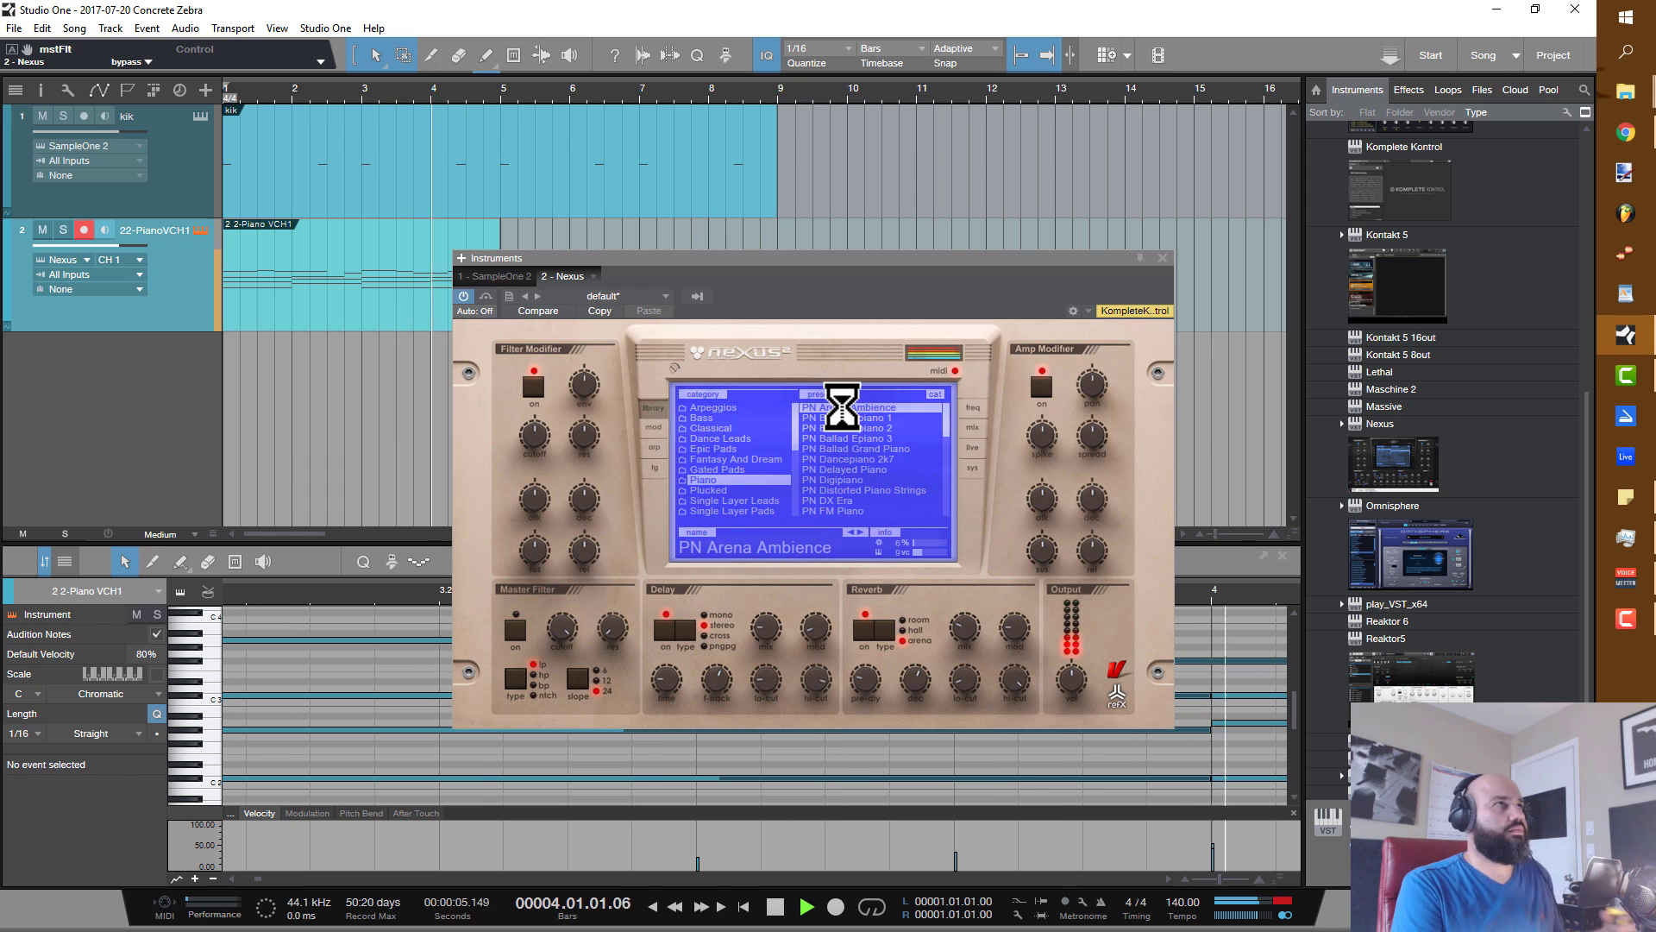
{"action": "key", "text": "Home"}
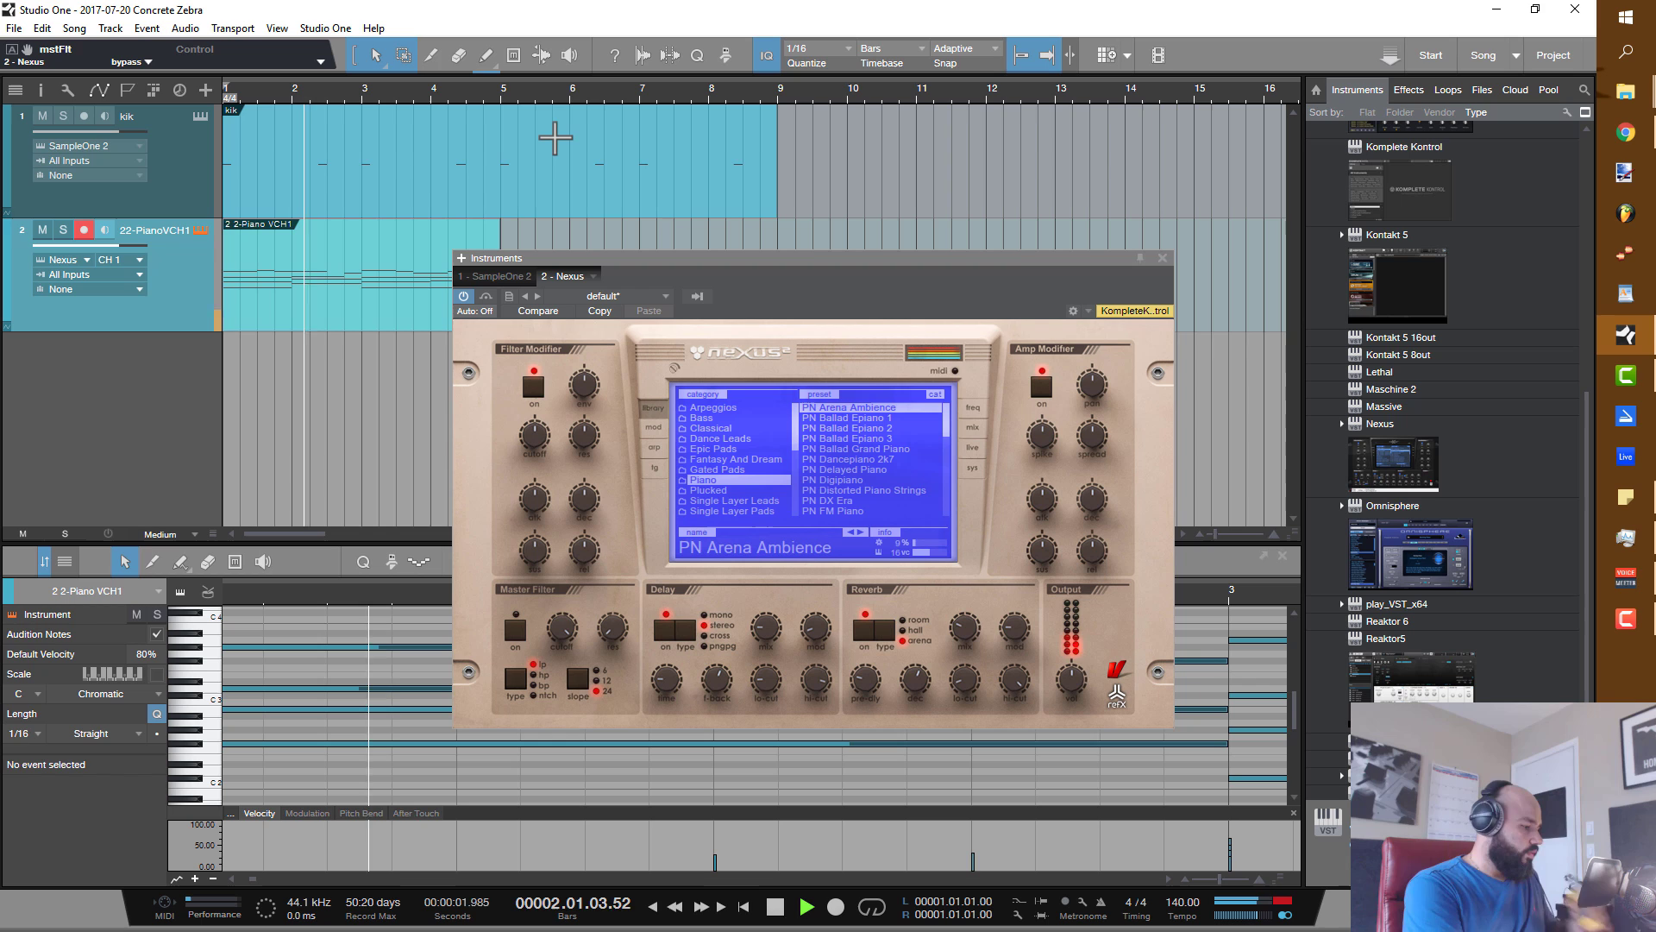
{"action": "key", "text": "space"}
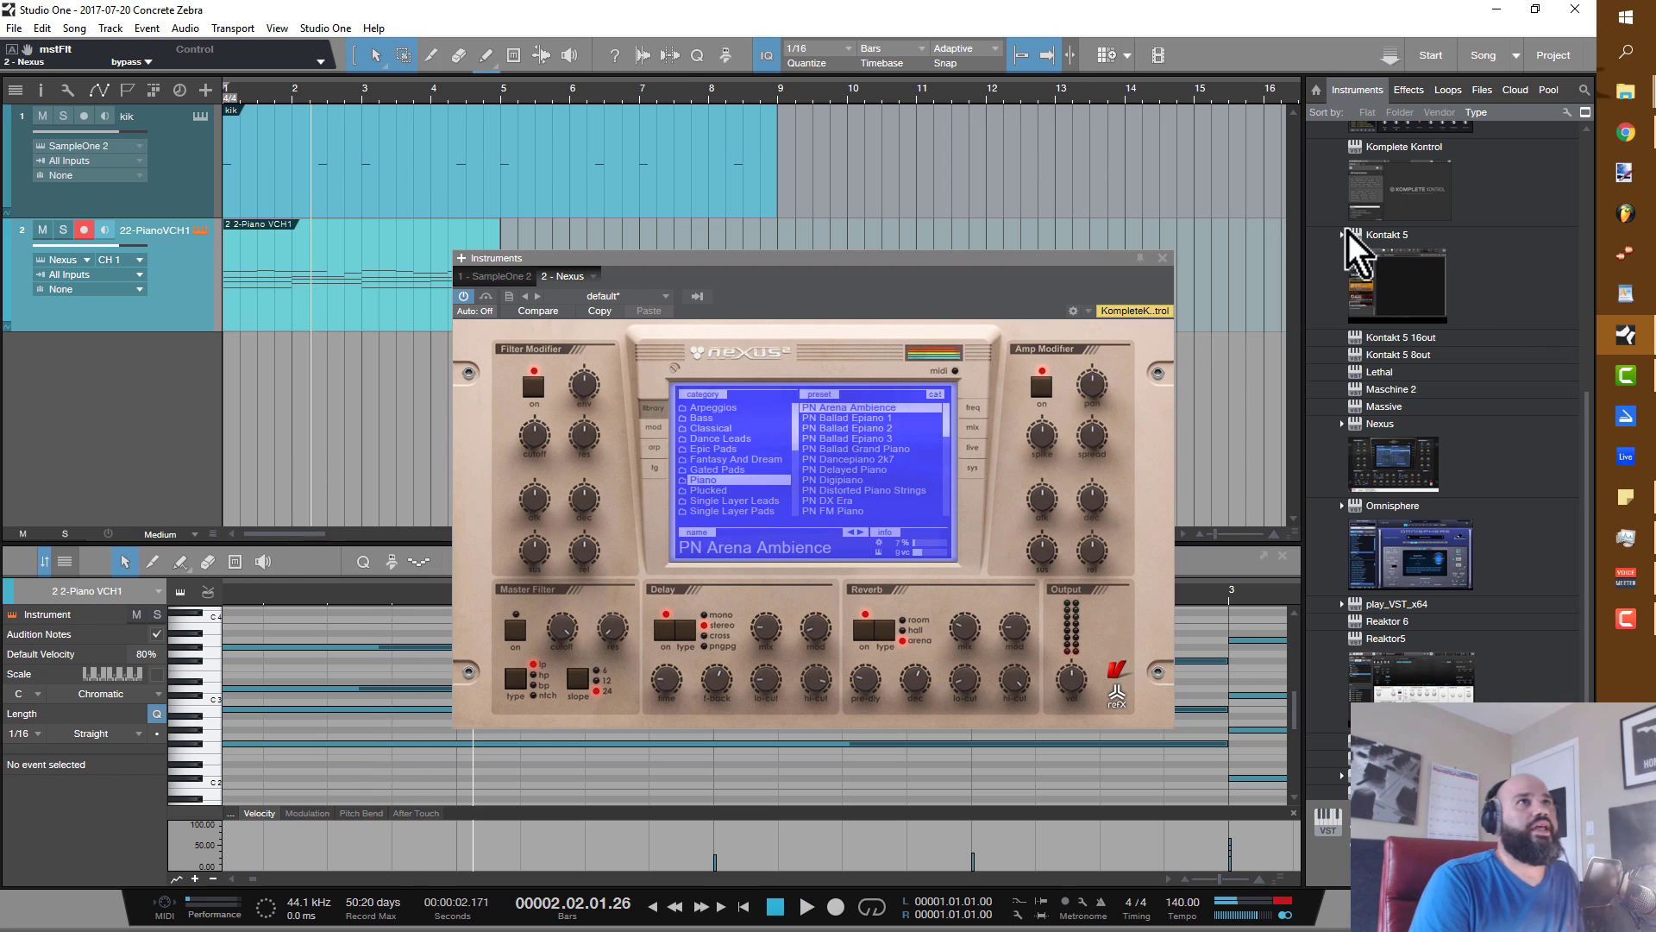
{"action": "left_click", "coordinate": [1164, 257]}
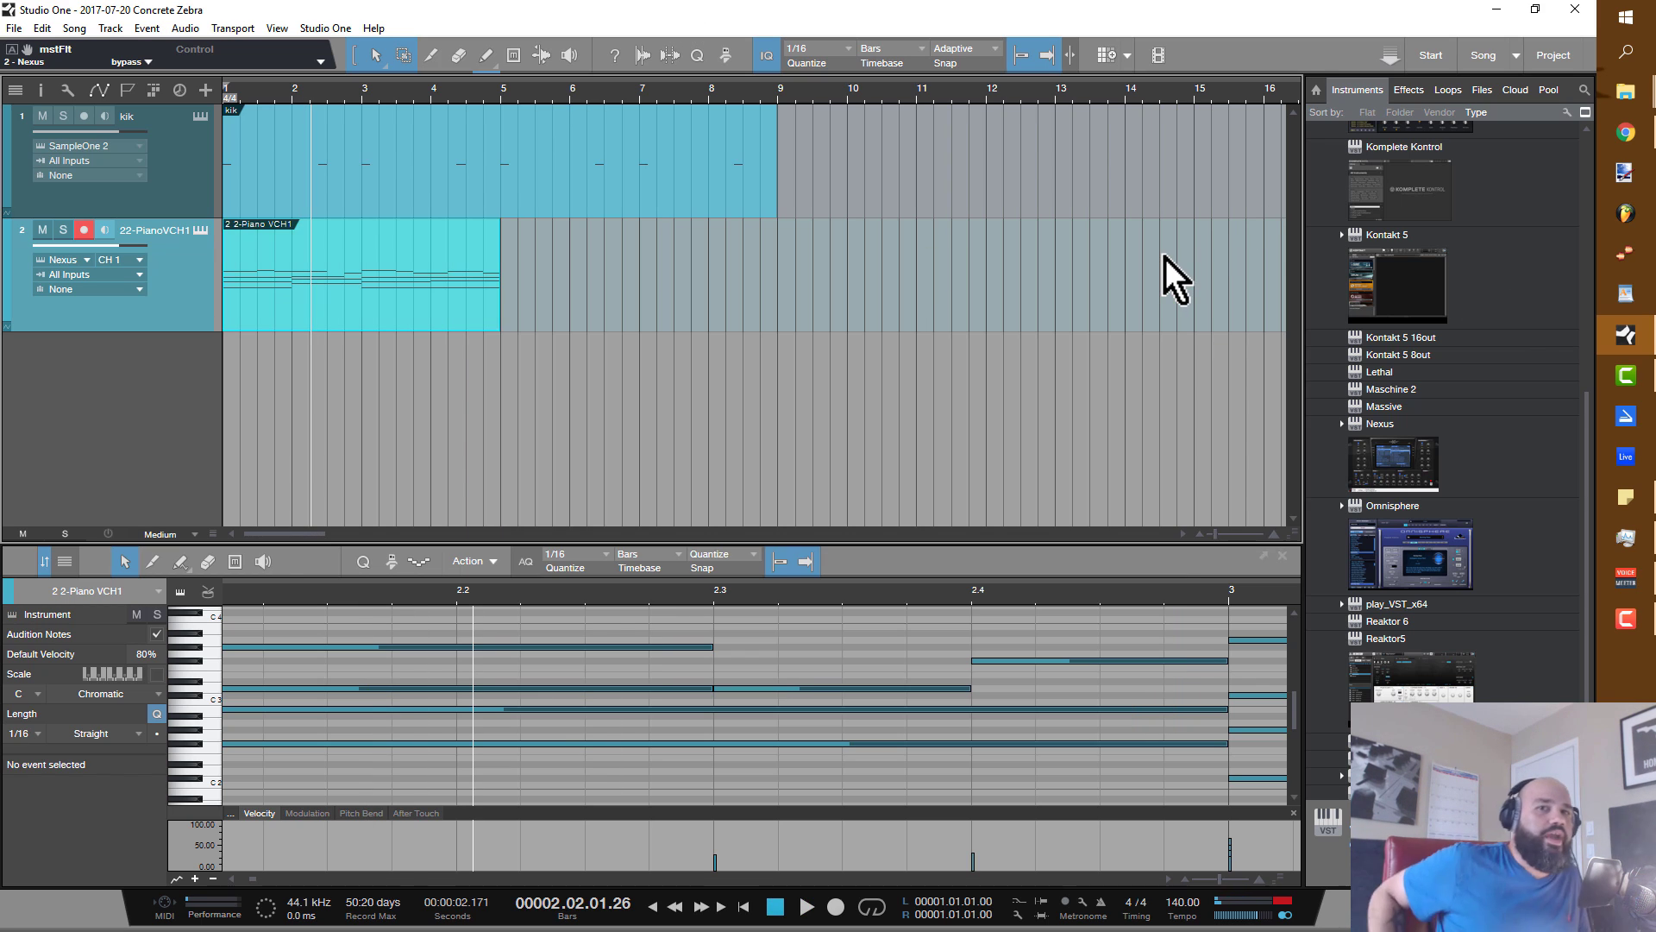